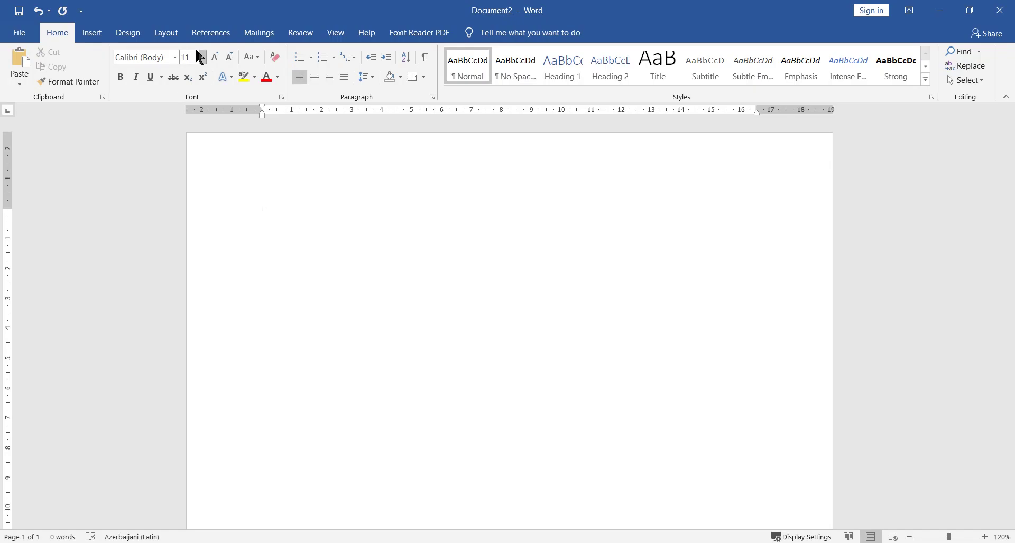
Show the Layout ribbon in the blank Document2
left_click(166, 34)
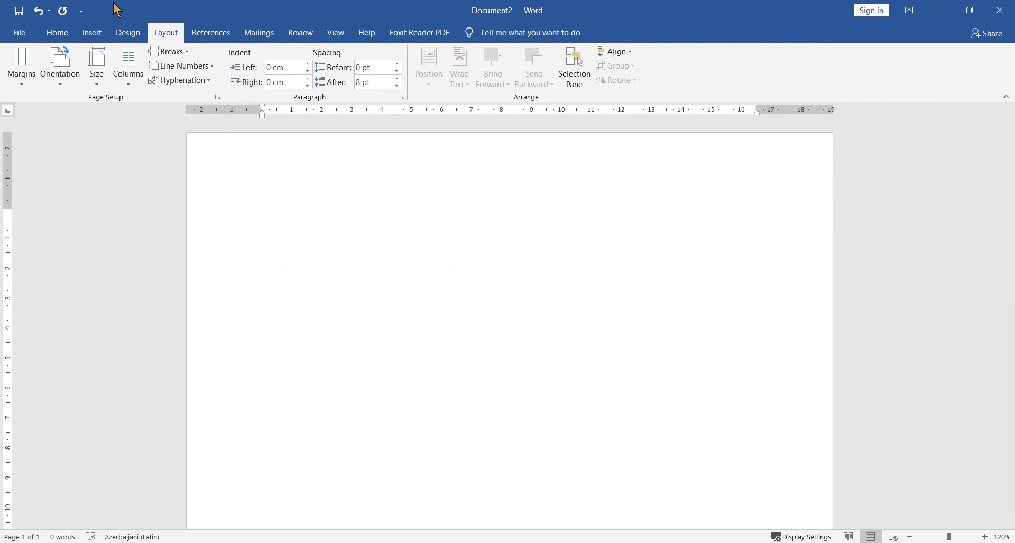
Insert the sunset boat photo 3333333.jpg from the Pictures folder
left_click(92, 33)
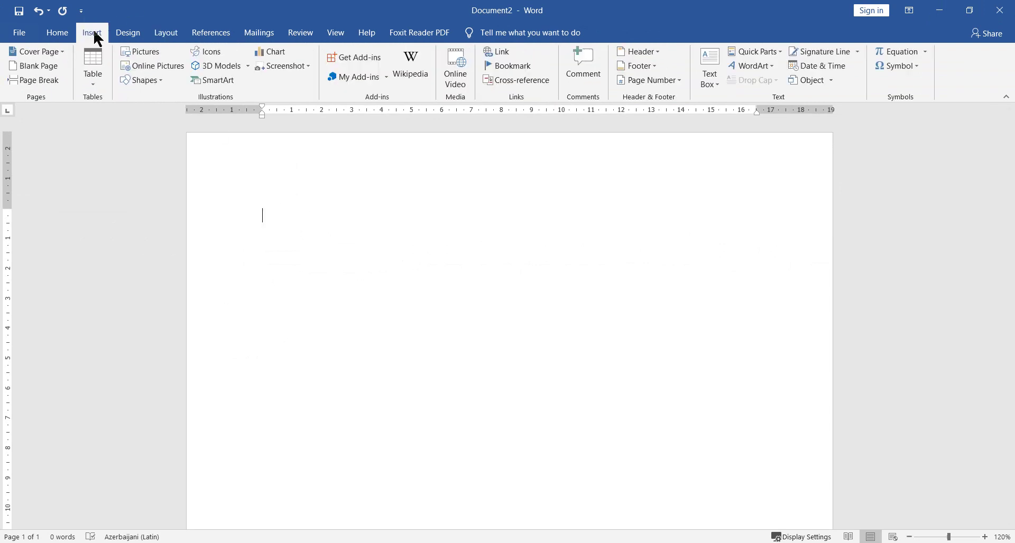
left_click(149, 53)
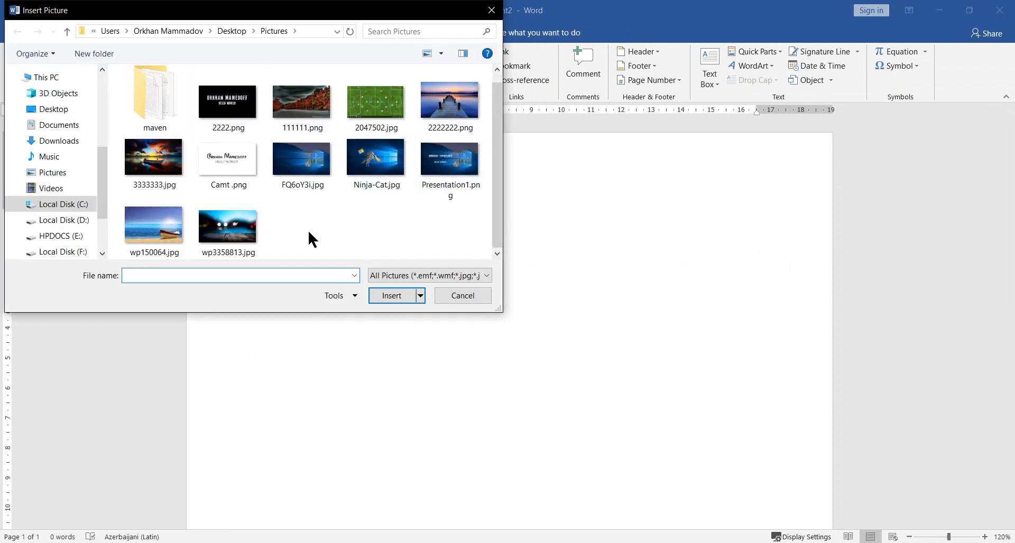
left_click(448, 105)
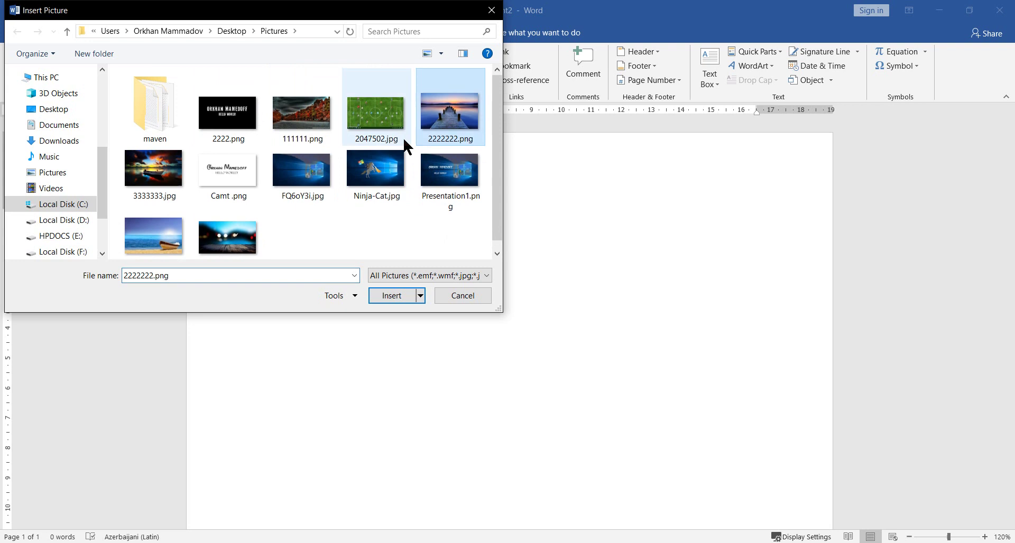
left_click(378, 161)
left_click(153, 169)
left_click(146, 218)
left_click(235, 235)
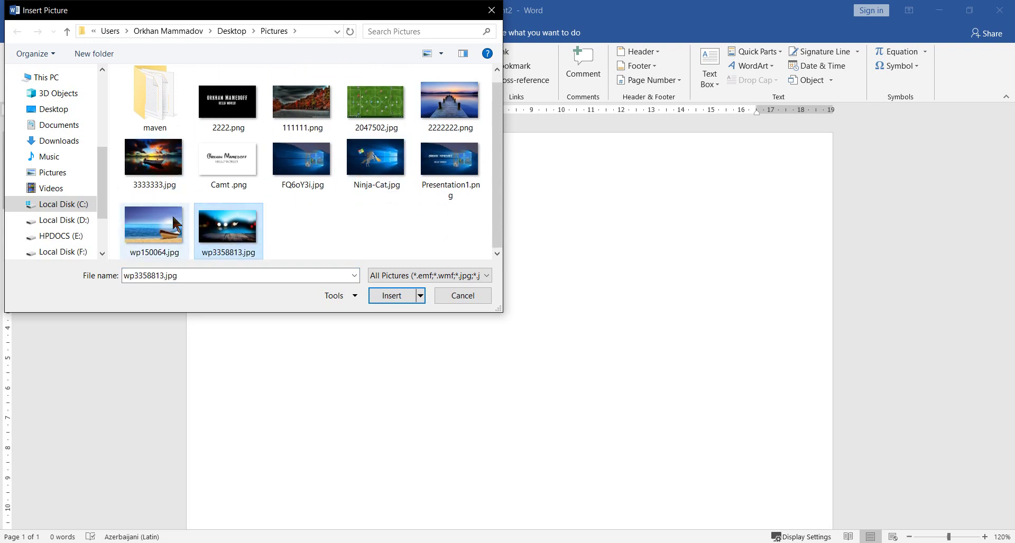
double_click(154, 159)
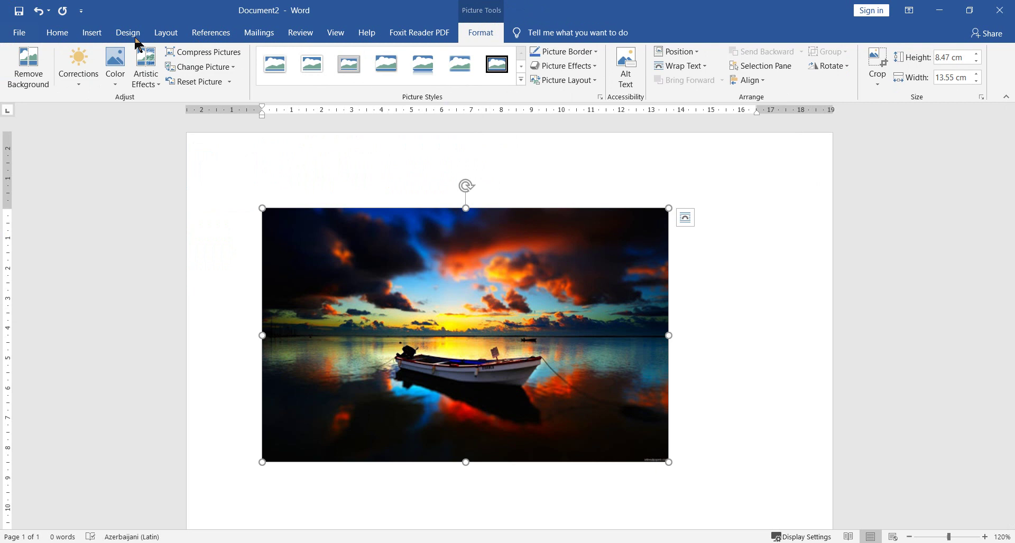
Toggle between the Layout and Picture Format ribbons, finishing on Layout with the photo's wrapping choices shown
left_click(163, 33)
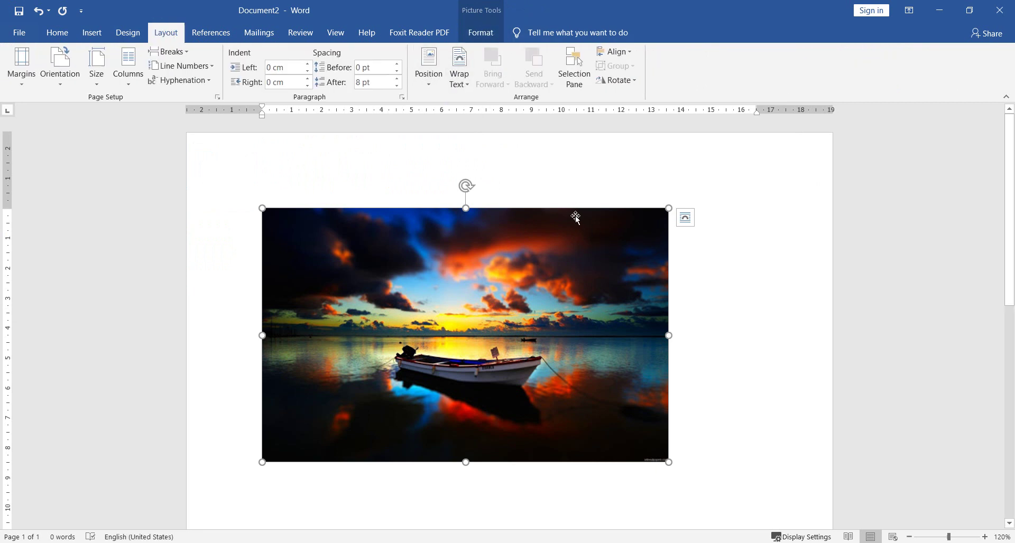
left_click(487, 33)
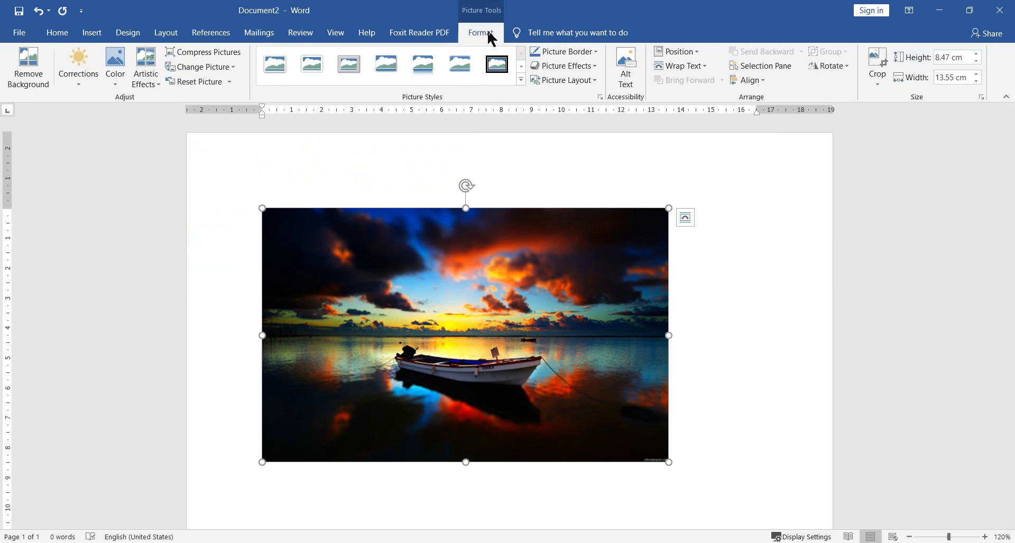
left_click(169, 33)
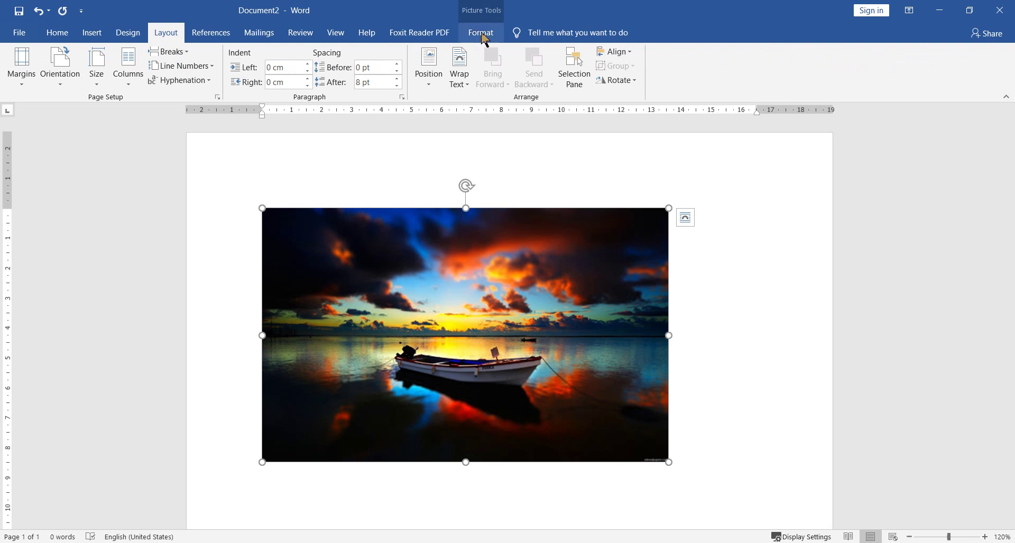
left_click(483, 36)
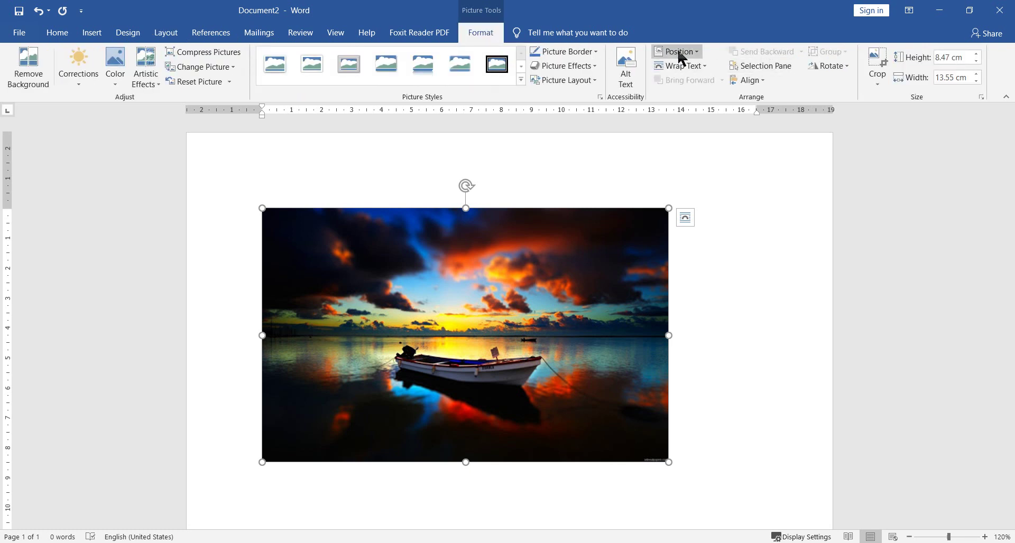
left_click(165, 33)
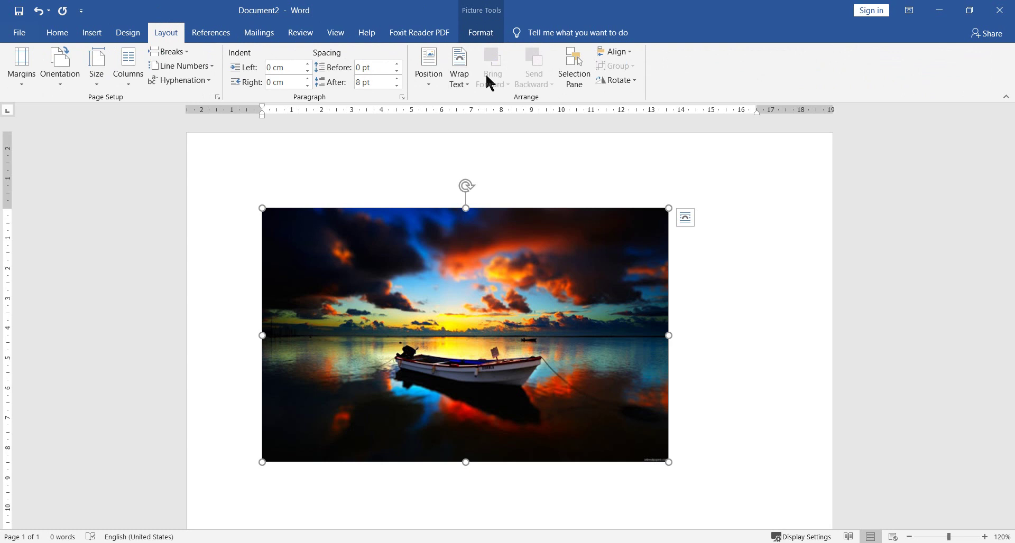
left_click(485, 33)
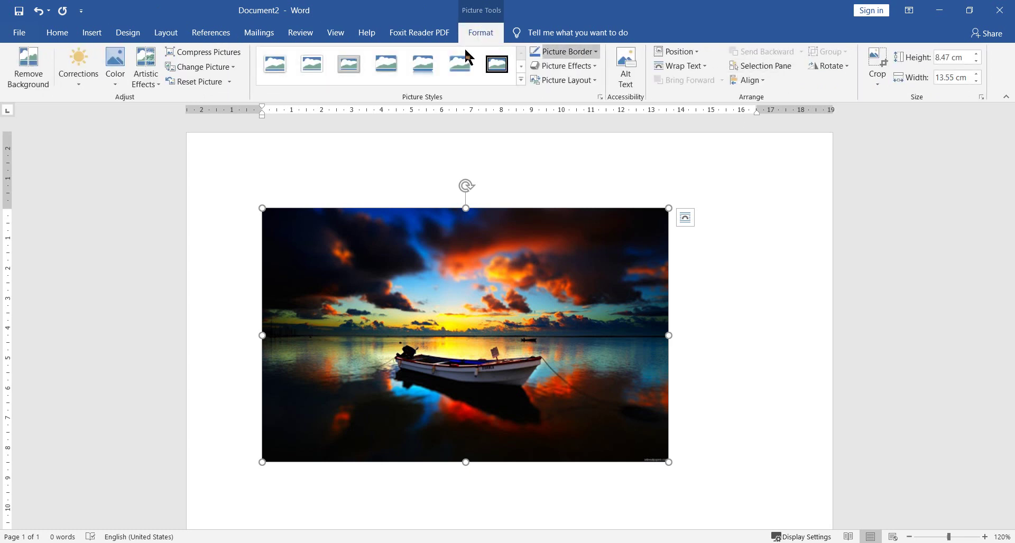
left_click(92, 32)
left_click(165, 33)
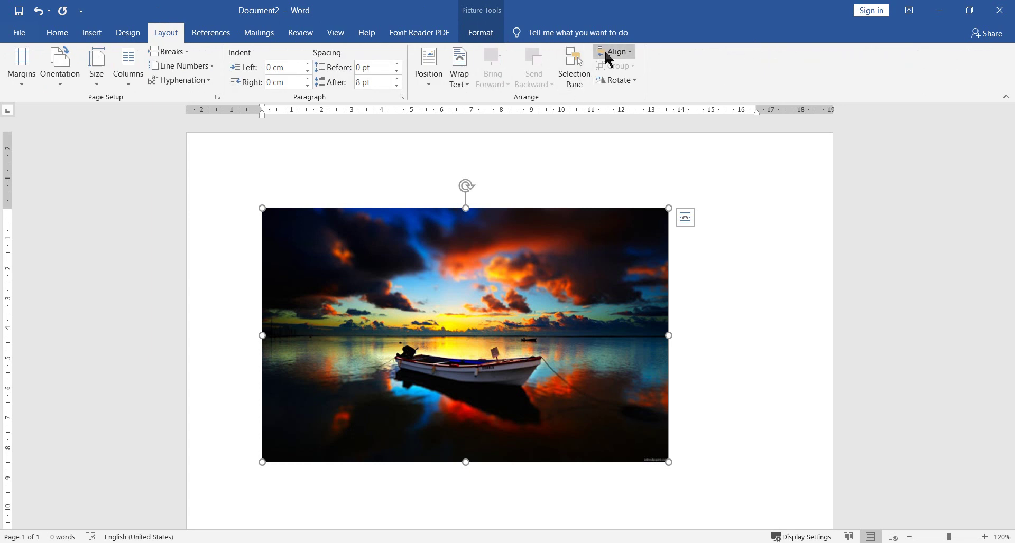
left_click(480, 33)
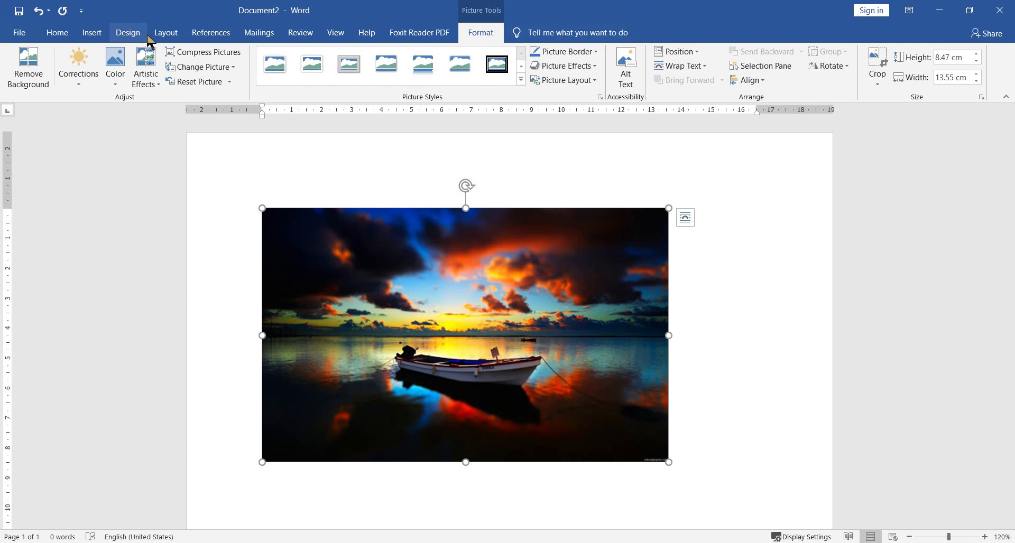
left_click(167, 33)
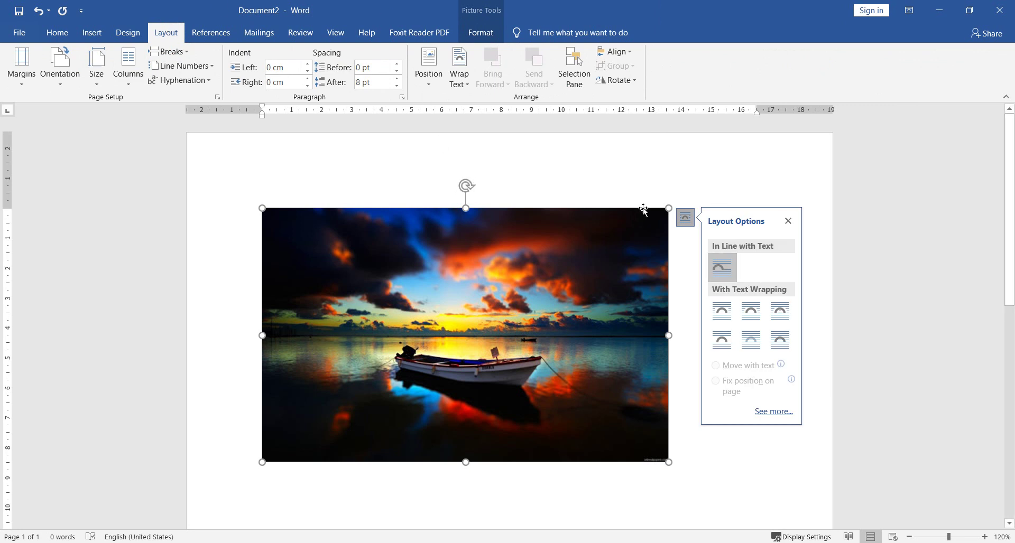
Resize the sunset photo smaller with its sizing handles, keeping a wide landscape shape
left_click(666, 208)
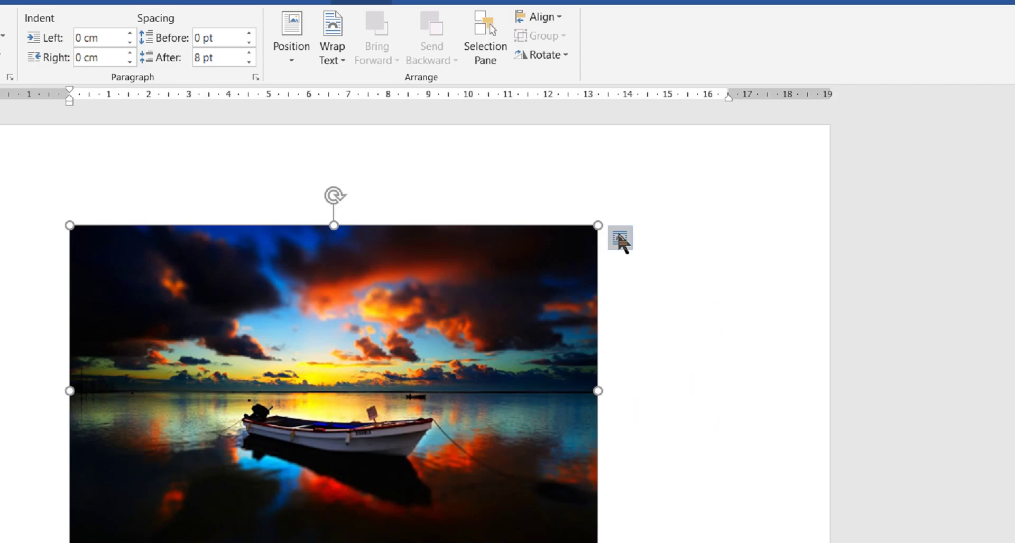
left_click(685, 218)
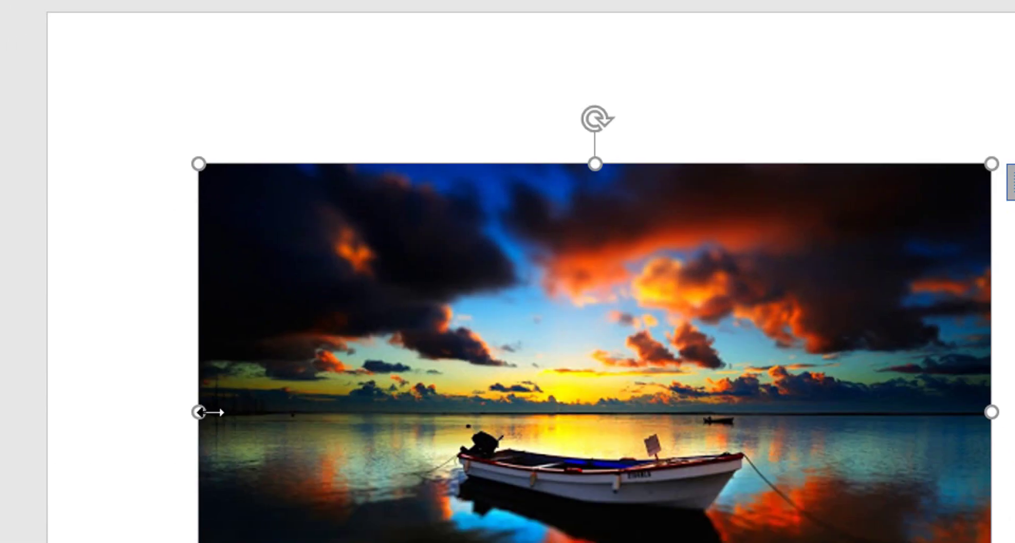
mouse_move(211, 412)
left_mouse_down()
mouse_move(362, 391)
mouse_move(585, 401)
left_mouse_up()
left_click_drag(623, 172, 271, 472)
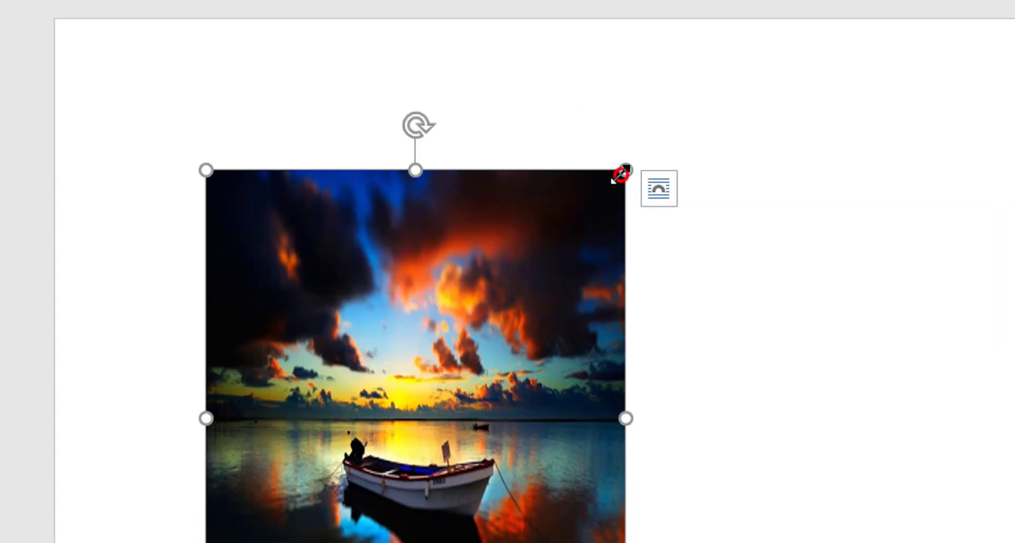
left_click_drag(342, 294, 650, 455)
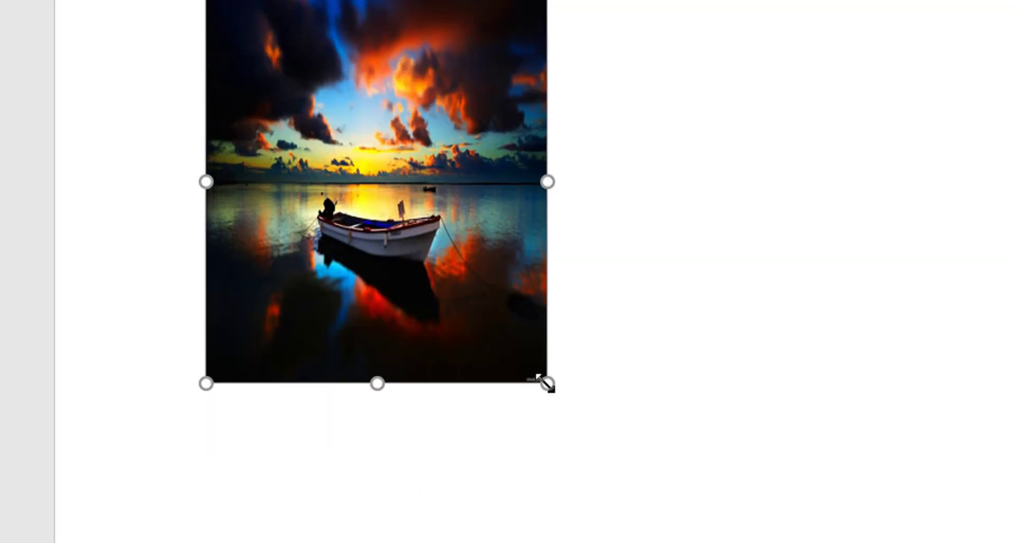
left_click_drag(650, 456, 433, 410)
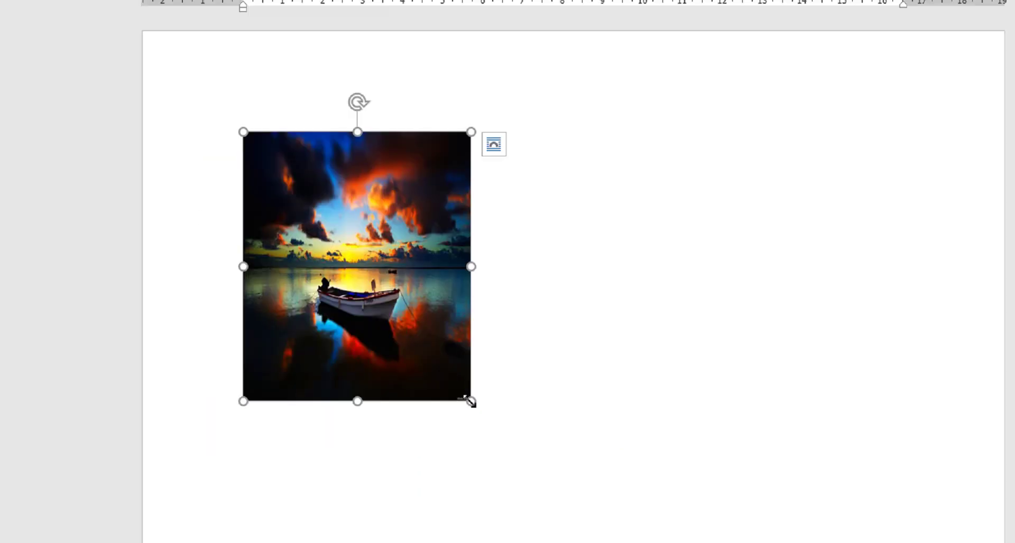
left_click(449, 217)
left_click_drag(433, 309, 632, 309)
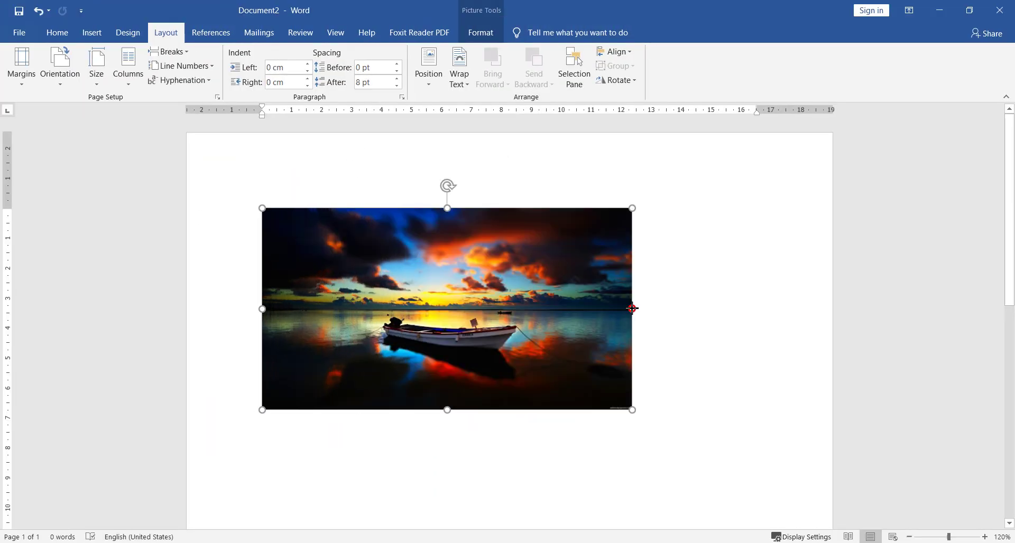
left_click(427, 68)
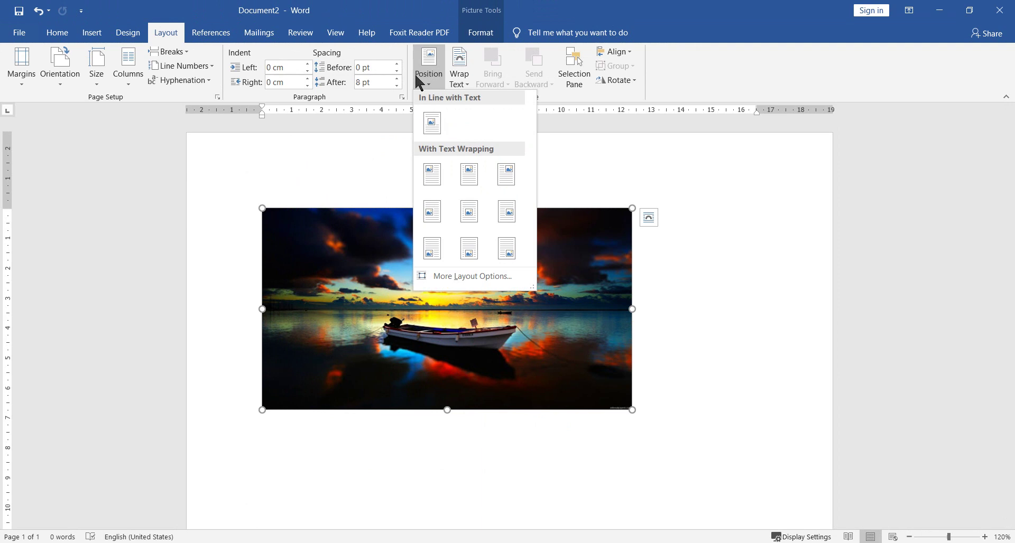
left_click(353, 241)
left_click(92, 32)
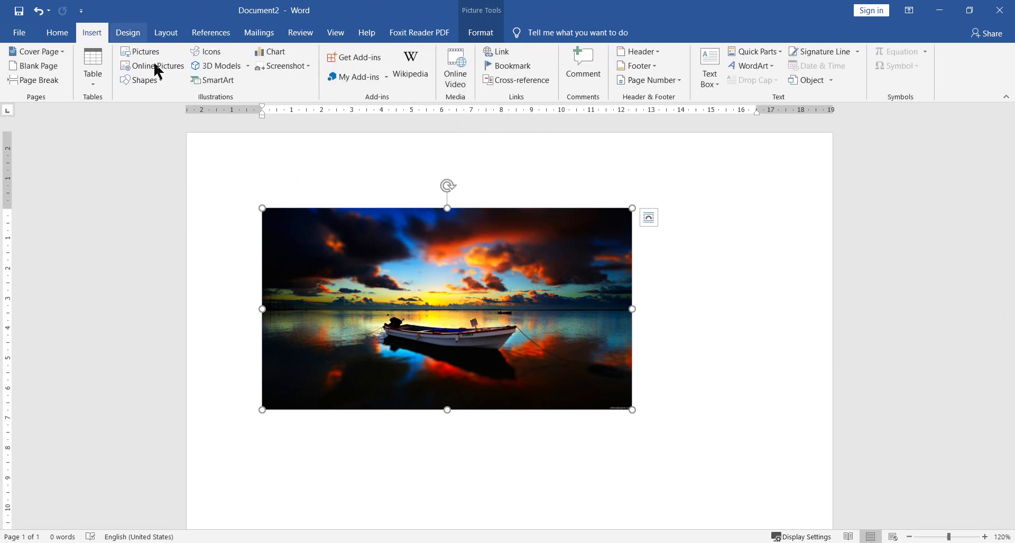
left_click(163, 81)
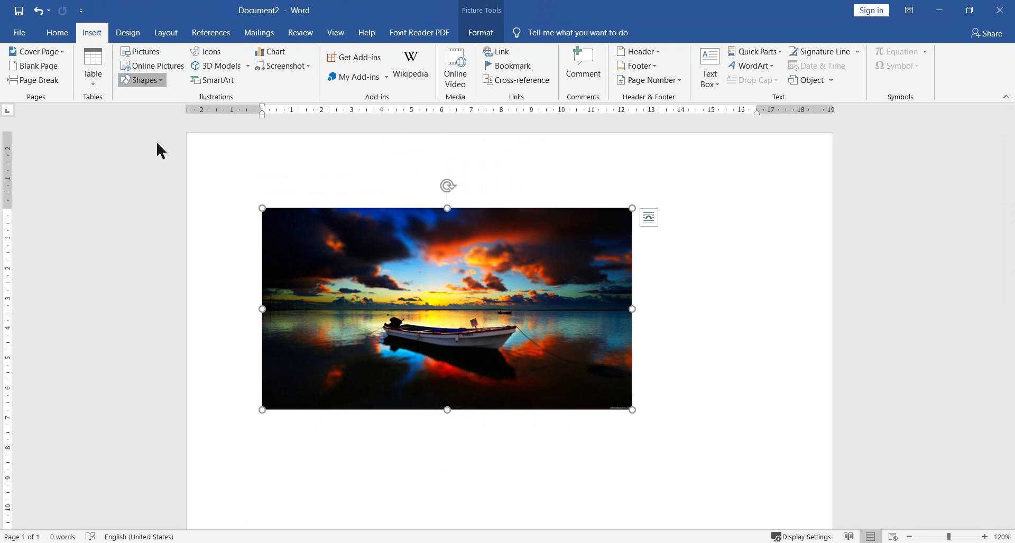
left_click(487, 272)
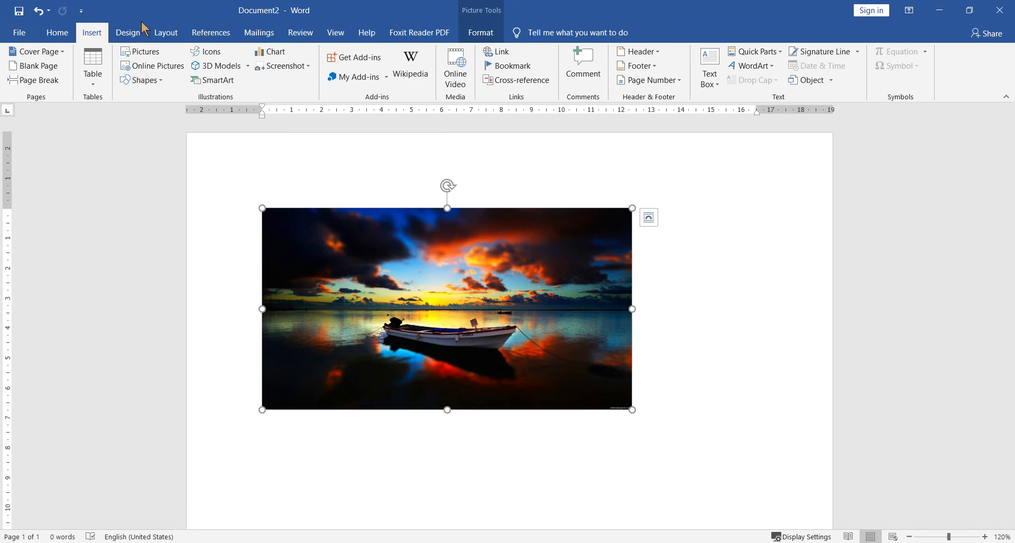
left_click(165, 32)
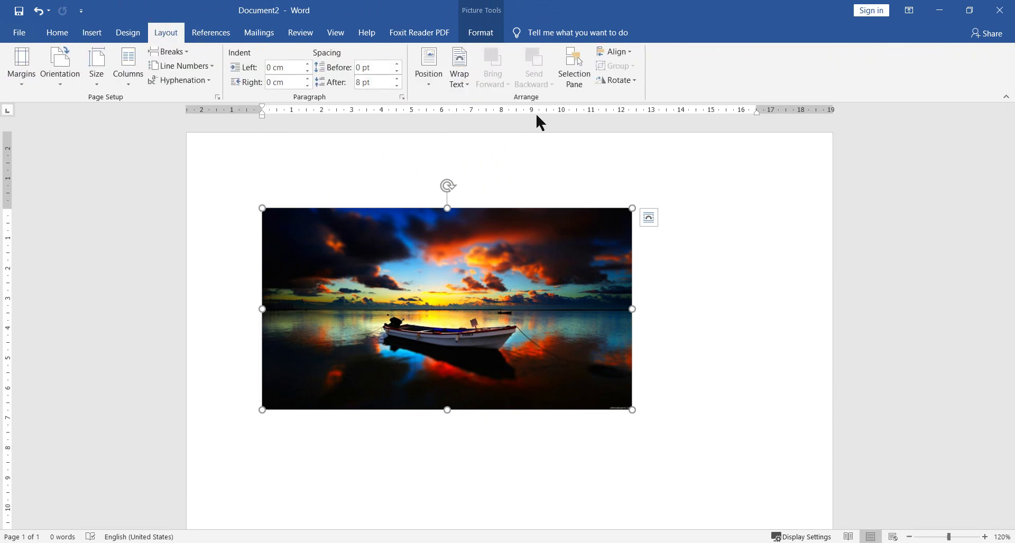
left_click(437, 88)
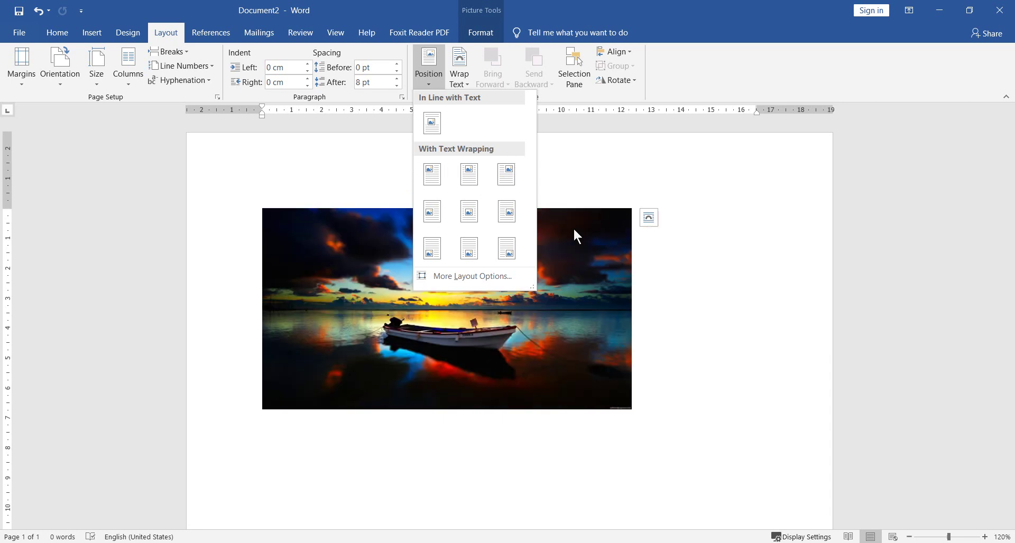
left_click(575, 235)
left_click_drag(262, 210, 453, 332)
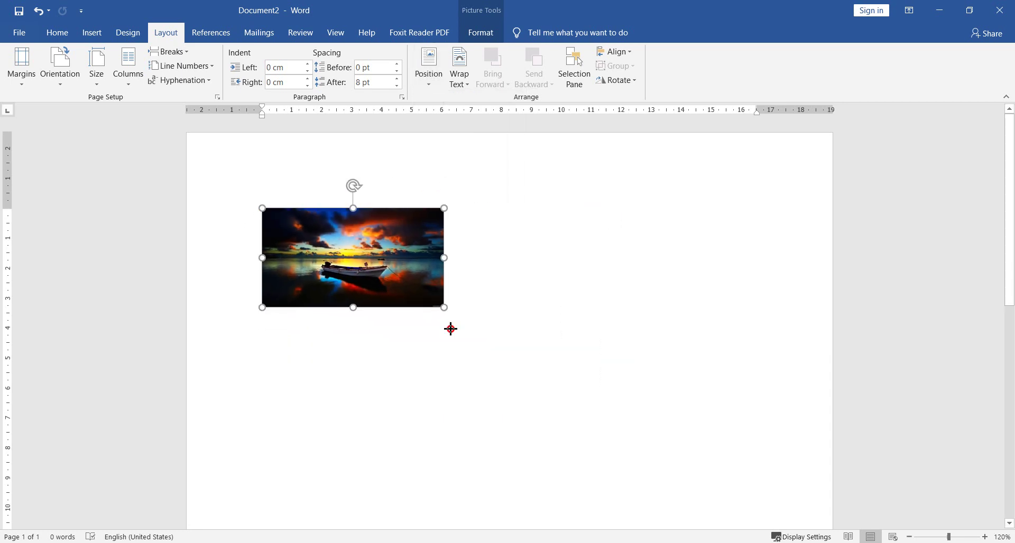
left_click_drag(349, 303, 349, 344)
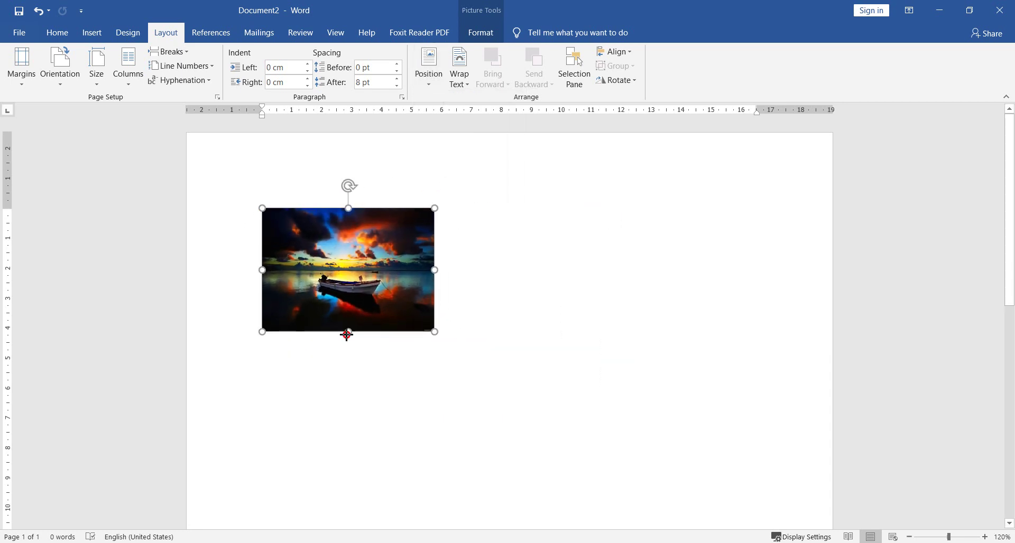
left_click(429, 74)
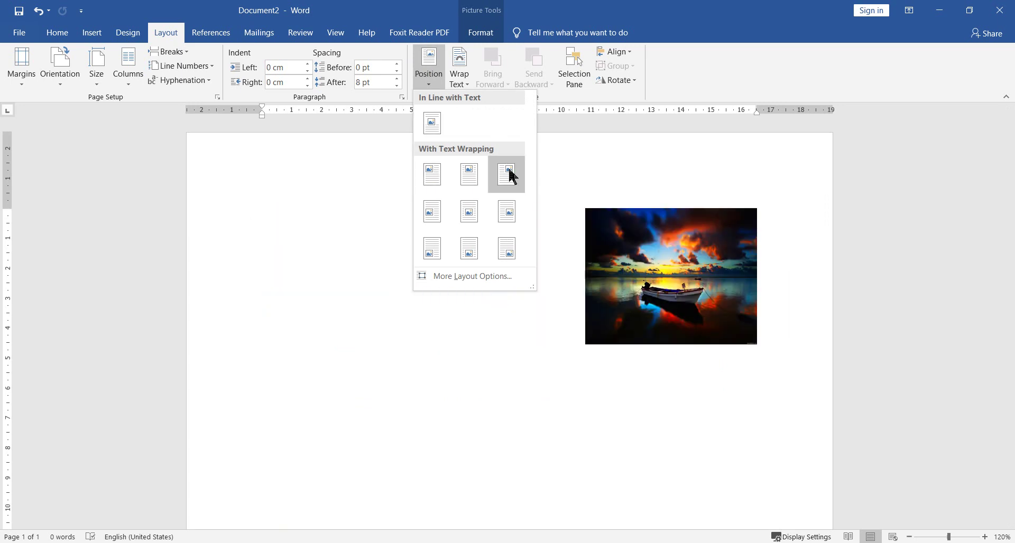
scroll(710, 356, "down", 5)
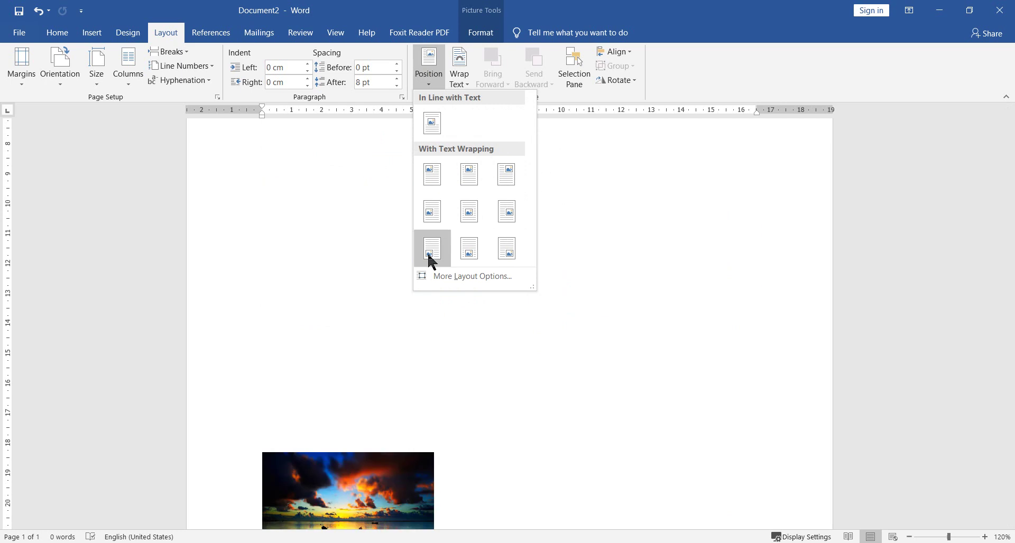
left_click(617, 256)
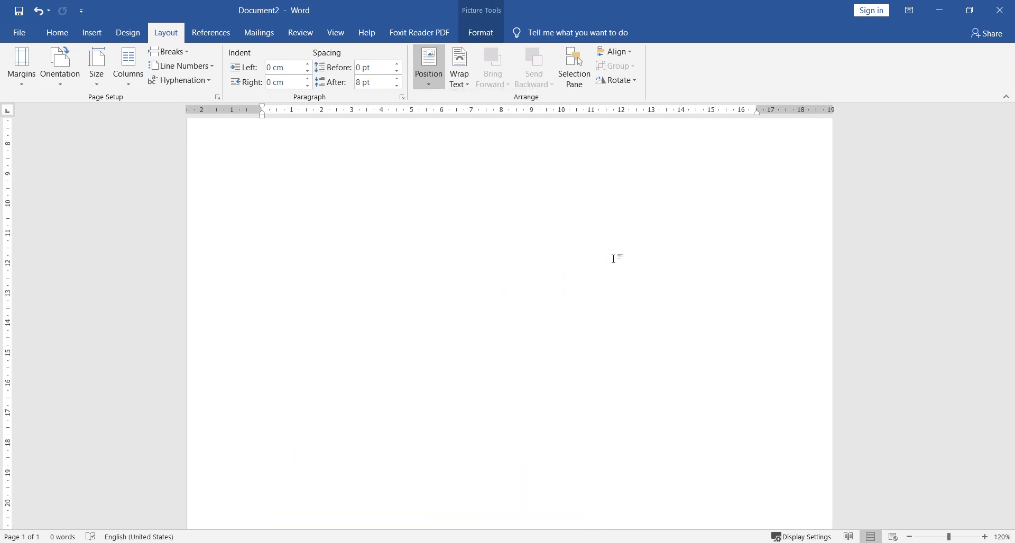
scroll(603, 294, "up", 5)
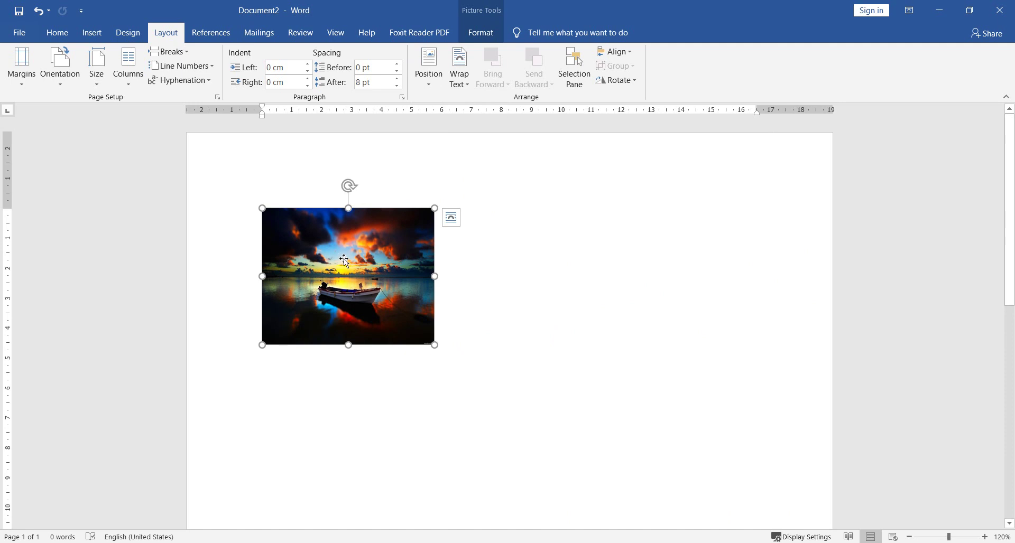
Apply Tight text wrapping to the photo and reposition it on the page
mouse_move(344, 261)
left_mouse_down()
mouse_move(507, 264)
mouse_move(382, 258)
left_mouse_up()
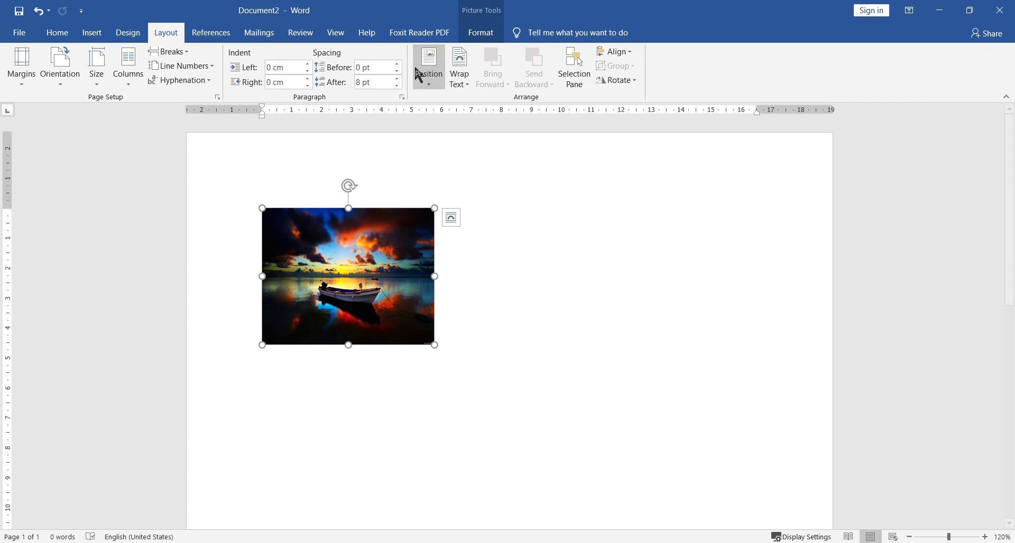
left_click(431, 77)
left_click(433, 80)
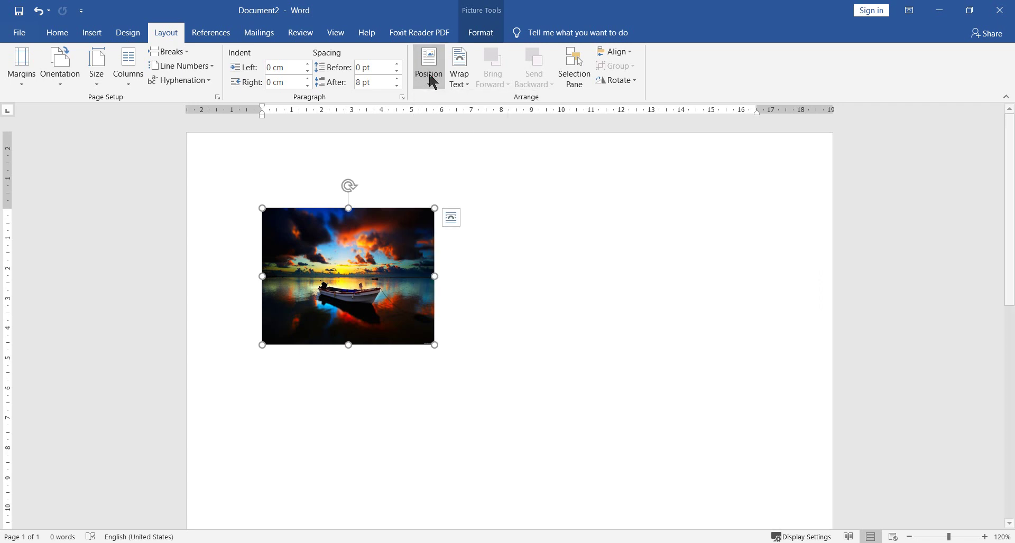
left_click(457, 82)
left_click(477, 132)
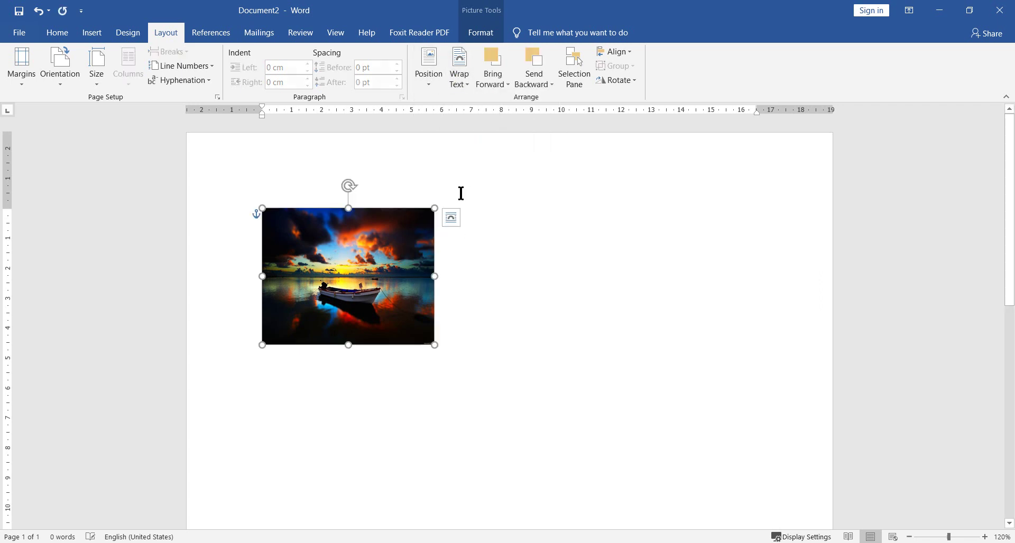
mouse_move(433, 242)
left_mouse_down()
mouse_move(603, 242)
mouse_move(400, 241)
left_mouse_up()
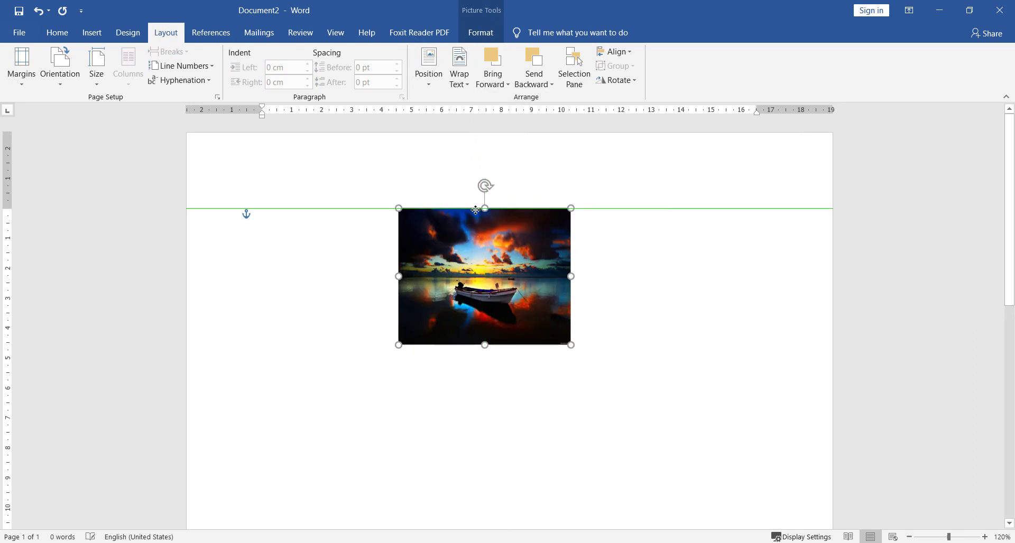
mouse_move(344, 347)
left_mouse_down()
mouse_move(546, 333)
mouse_move(419, 331)
left_mouse_up()
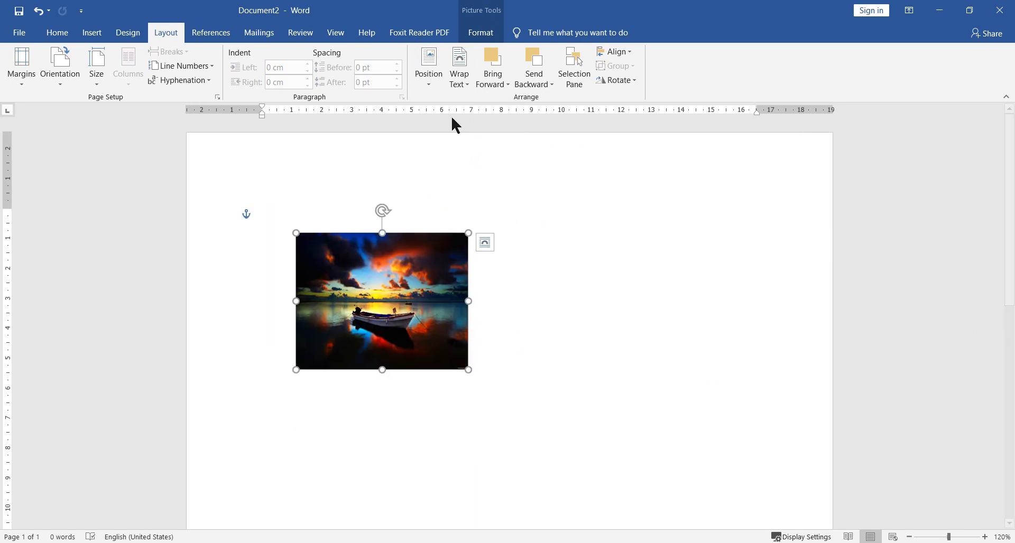
Open the photo's full Layout dialog from Position options and close it unchanged, twice
left_click(425, 66)
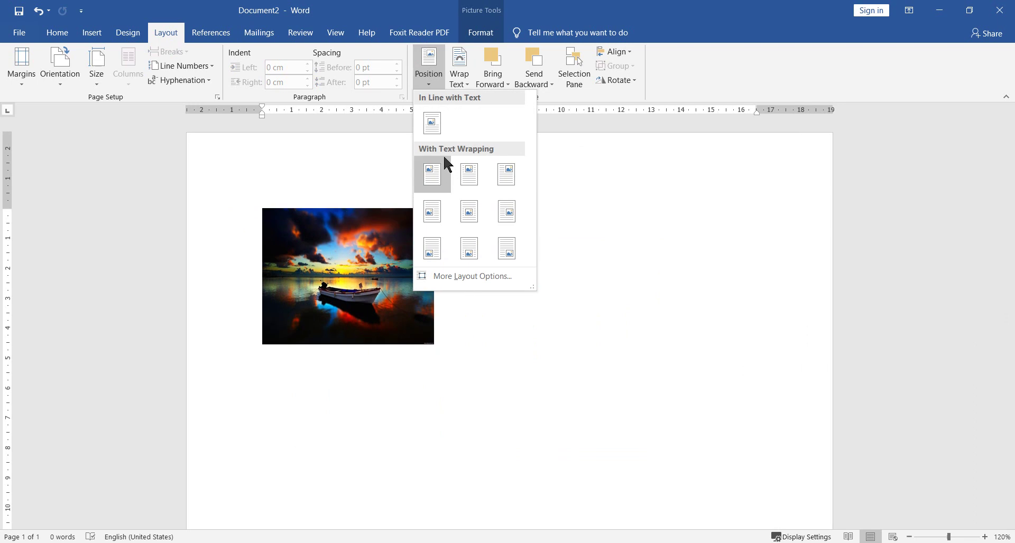
left_click(482, 276)
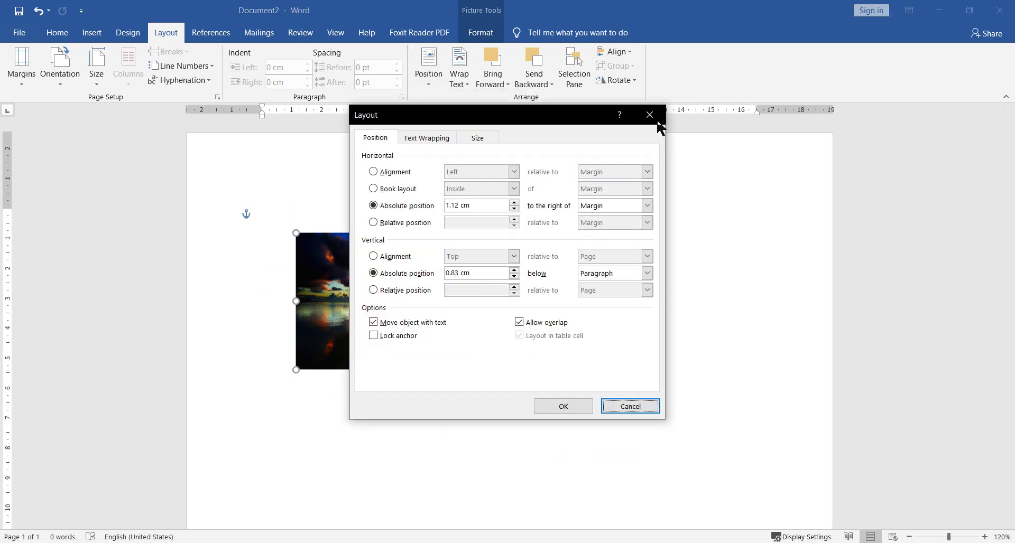
left_click(649, 114)
left_click(426, 80)
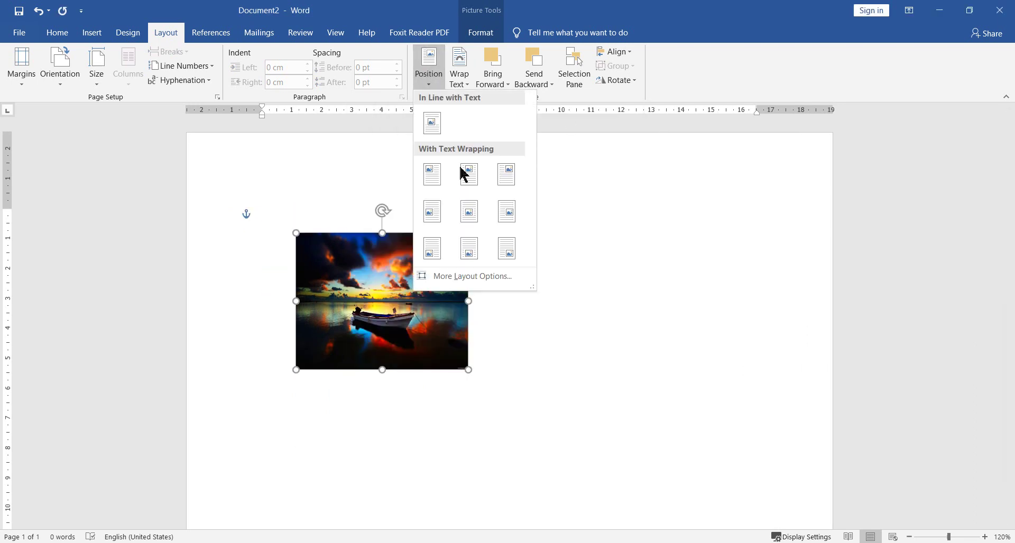
left_click(458, 281)
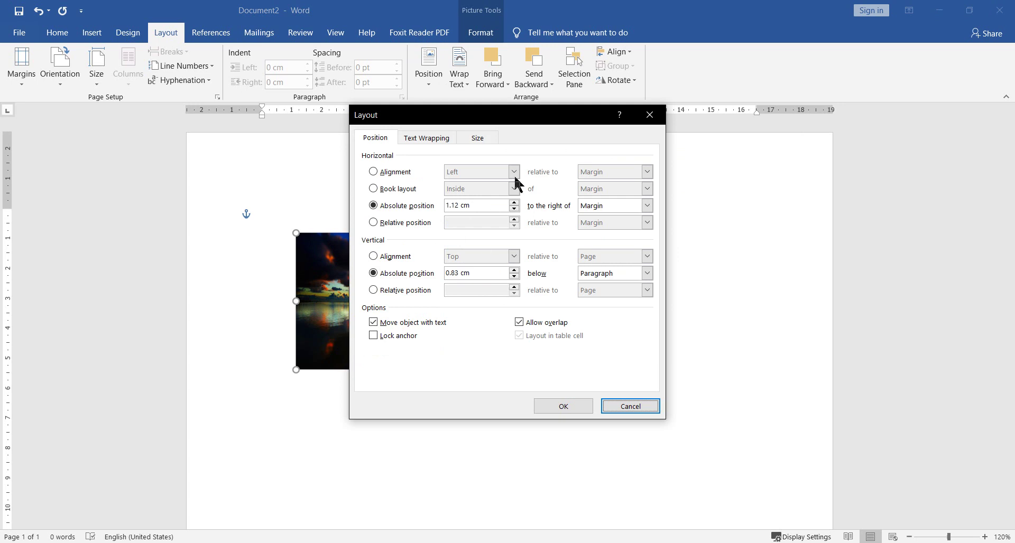
left_click(657, 122)
Switch the photo to Through wrapping, move it, and shrink the page's top margin
left_click(459, 79)
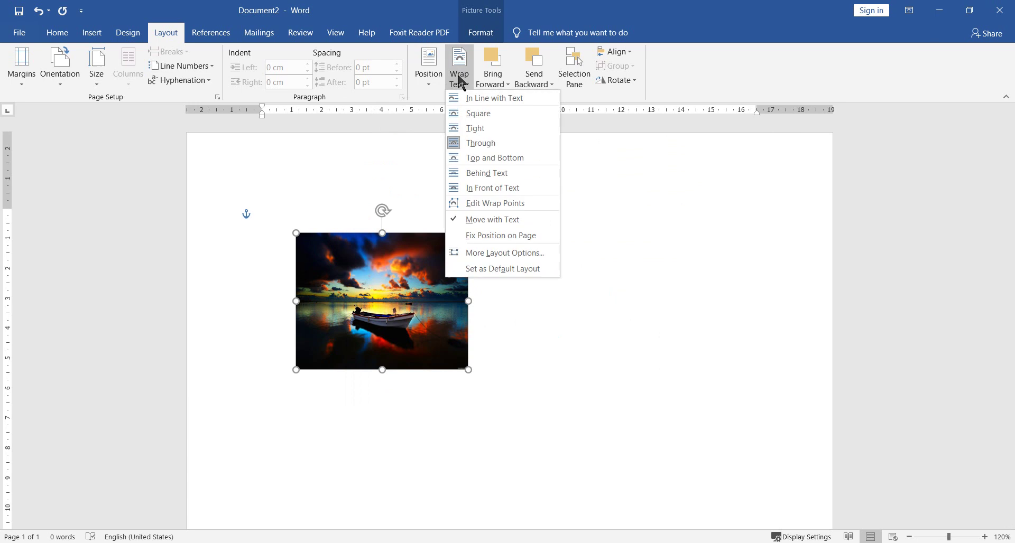
left_click(491, 150)
mouse_move(407, 282)
left_mouse_down()
mouse_move(446, 364)
mouse_move(221, 290)
left_mouse_up()
mouse_move(8, 208)
left_mouse_down()
mouse_move(20, 159)
mouse_move(9, 141)
left_mouse_up()
left_click(319, 246)
left_click_drag(352, 232, 310, 223)
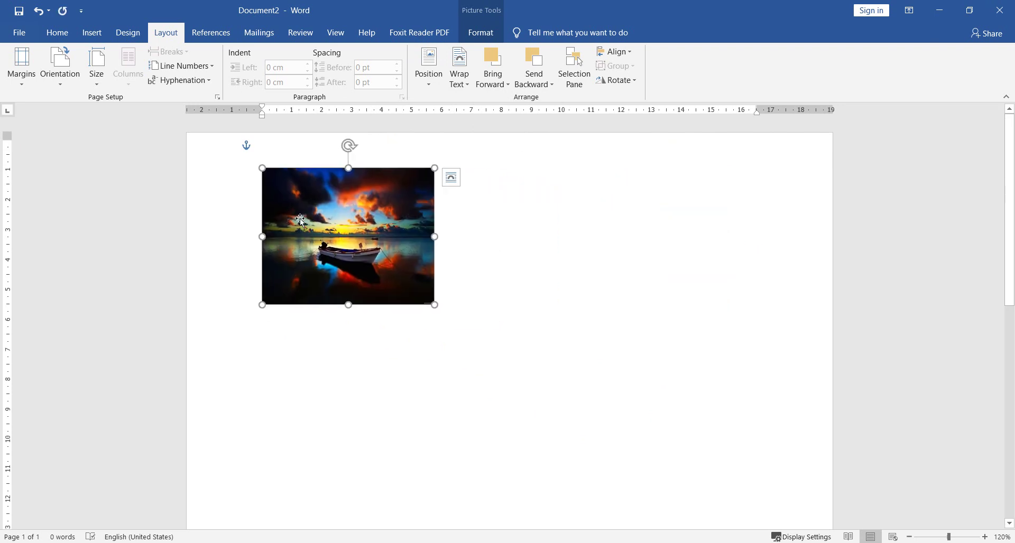
Resize the photo and place it at the top-left corner of the page
left_click_drag(260, 166, 323, 216)
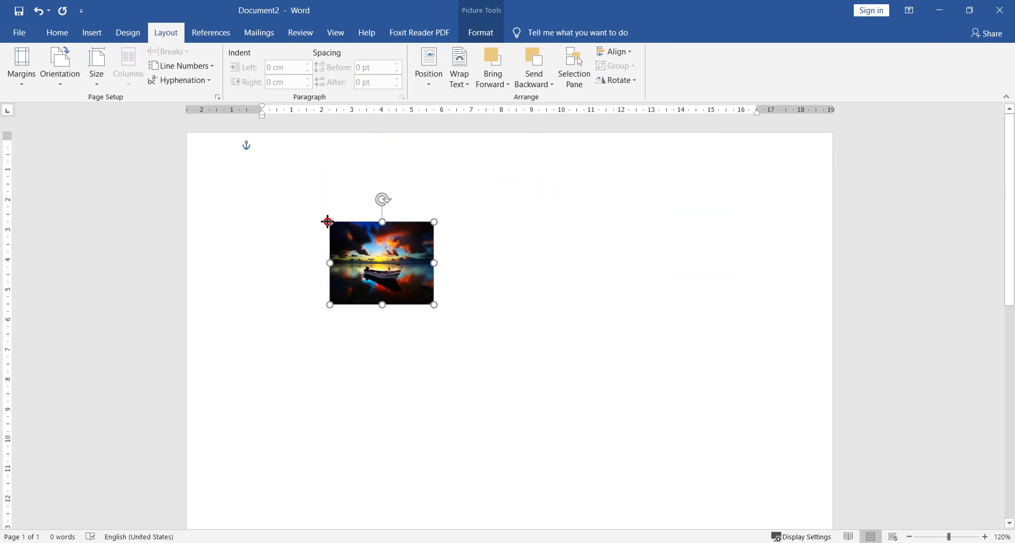
left_click_drag(373, 260, 326, 213)
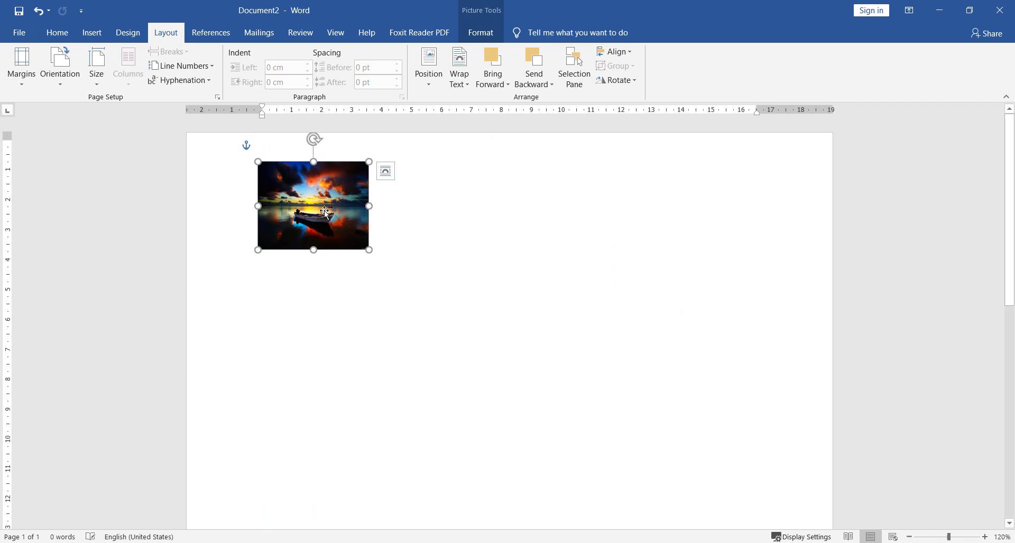
left_click_drag(370, 250, 452, 316)
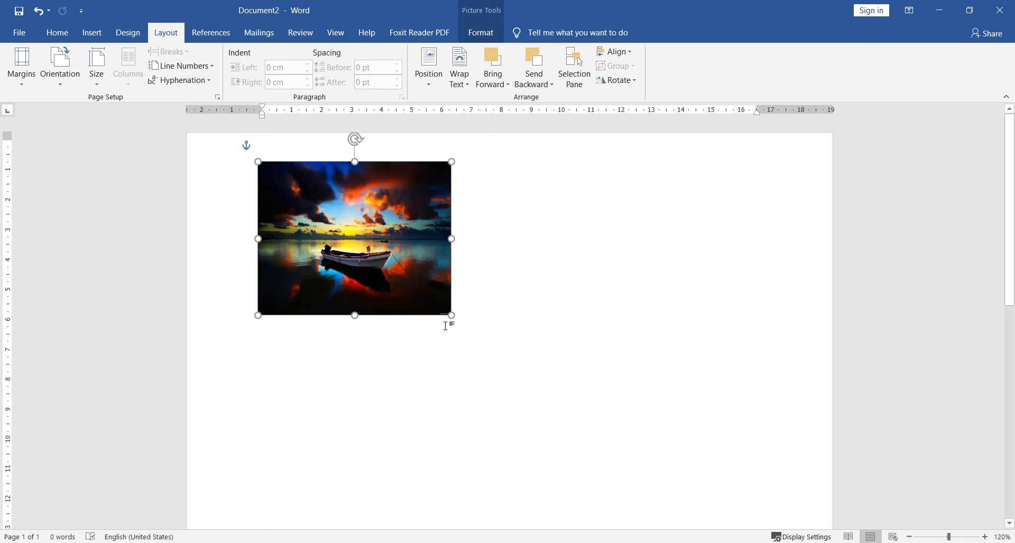
left_click(464, 84)
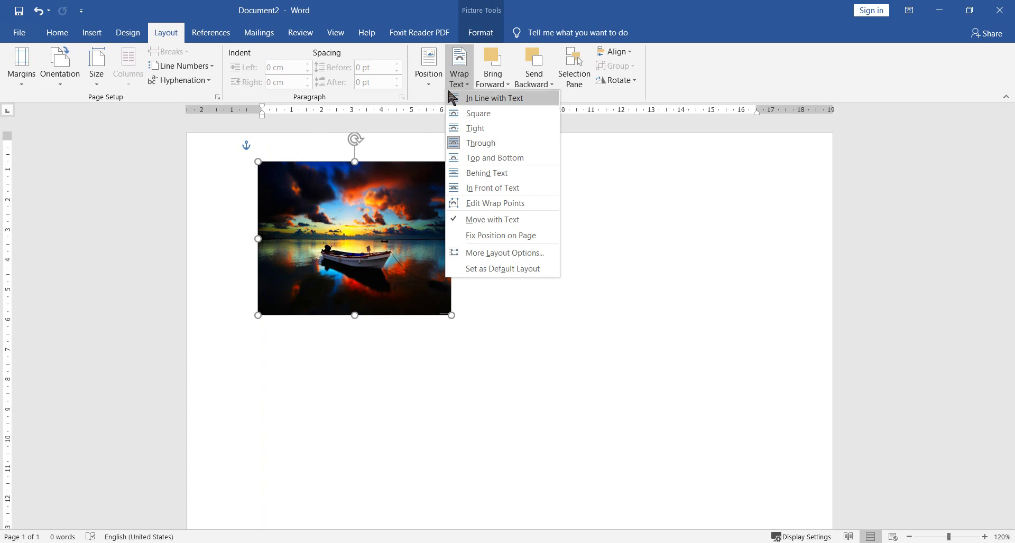
left_click(416, 179)
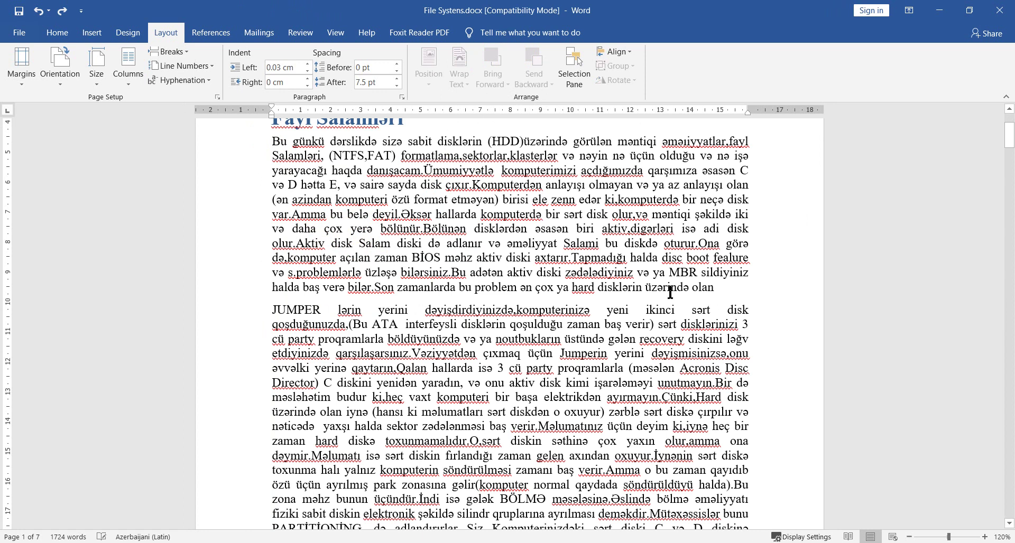
Draw a blue 5-Point Star shape over the File Systens paragraphs
left_click(91, 33)
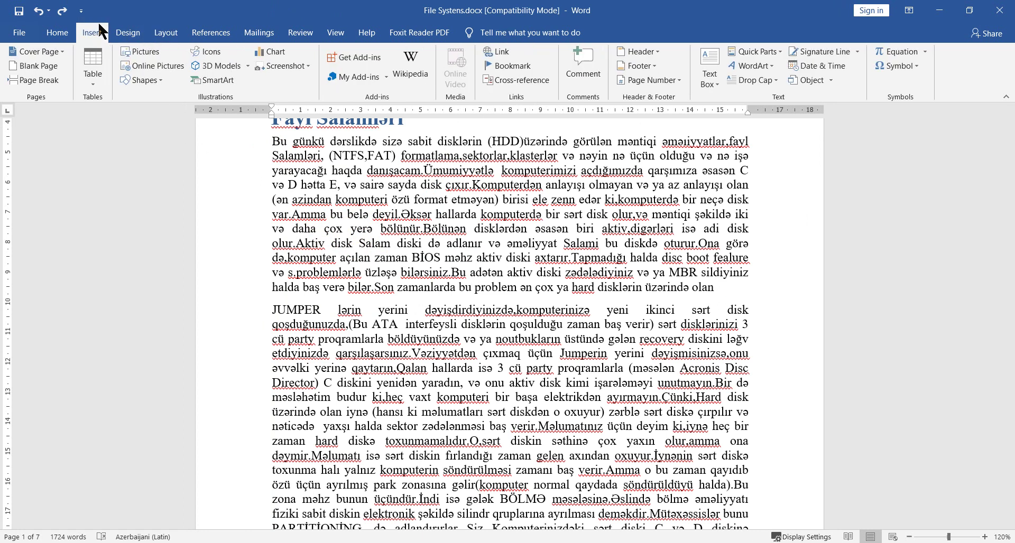
left_click(158, 87)
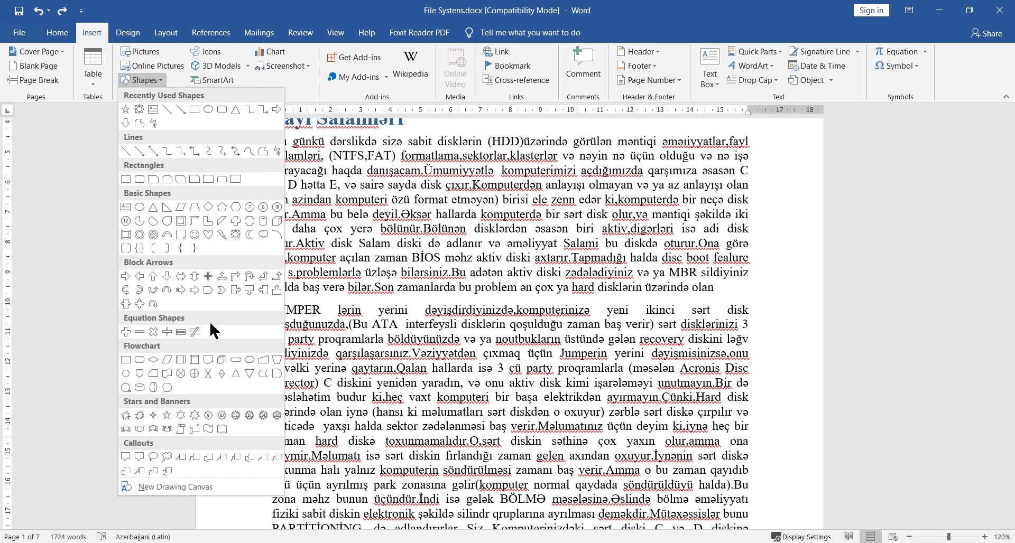
left_click(173, 414)
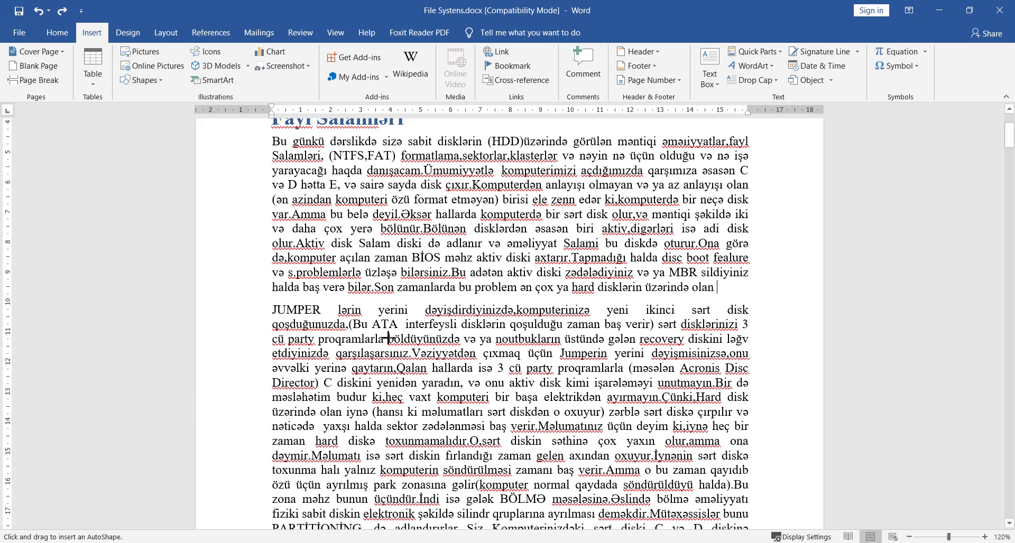
left_click_drag(430, 223, 627, 388)
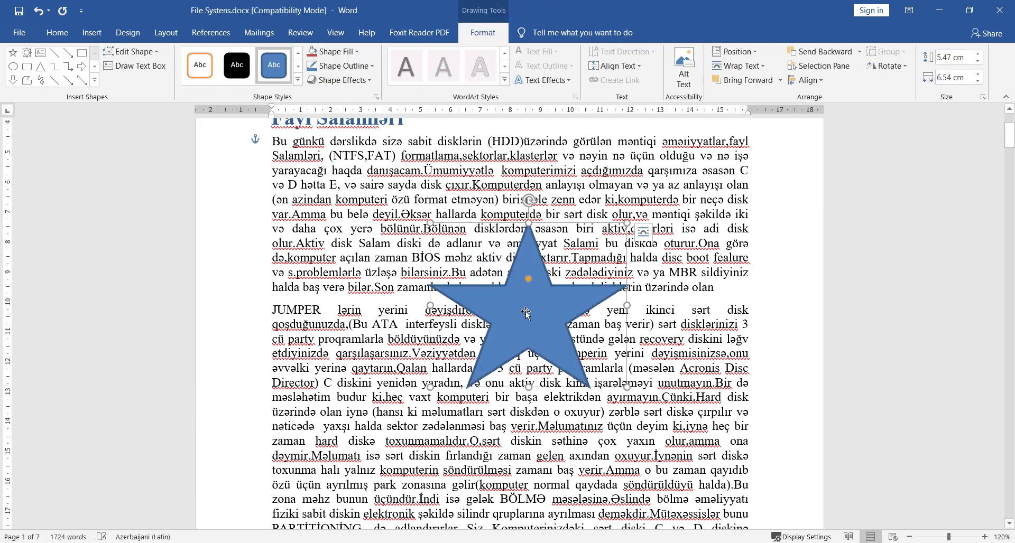
left_click_drag(530, 283, 528, 276)
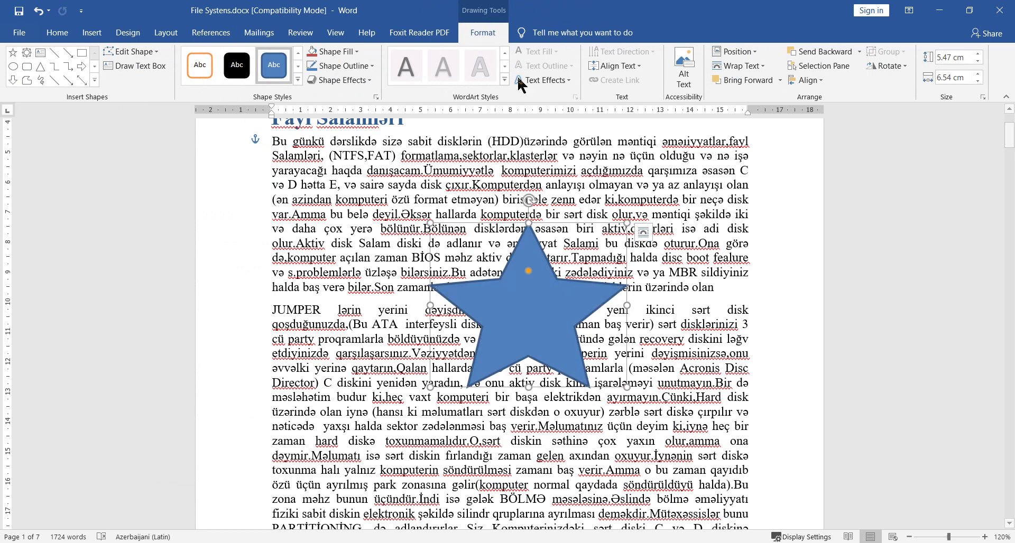
left_click(166, 33)
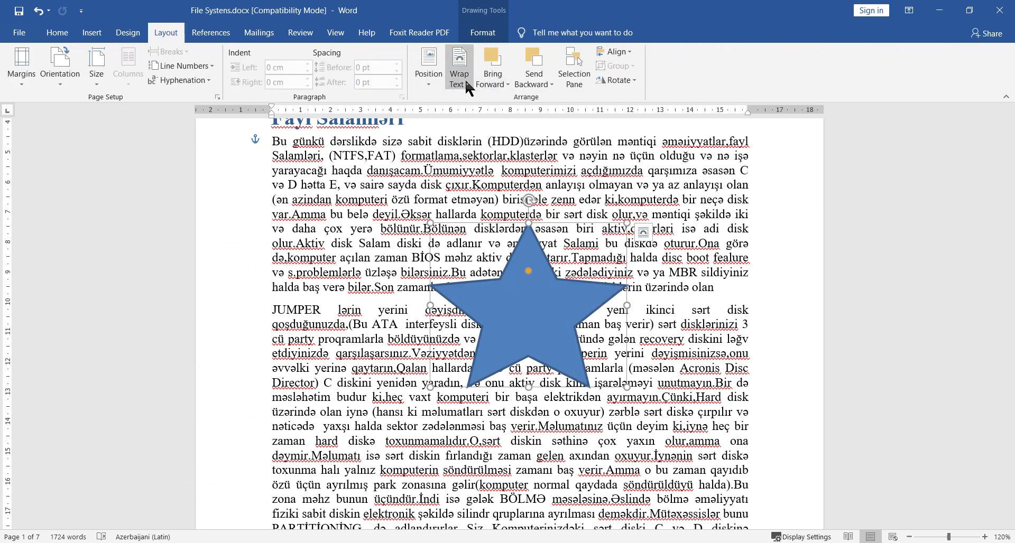
Try Square, then Tight wrapping on the star, checking the text flow each time
left_click(459, 76)
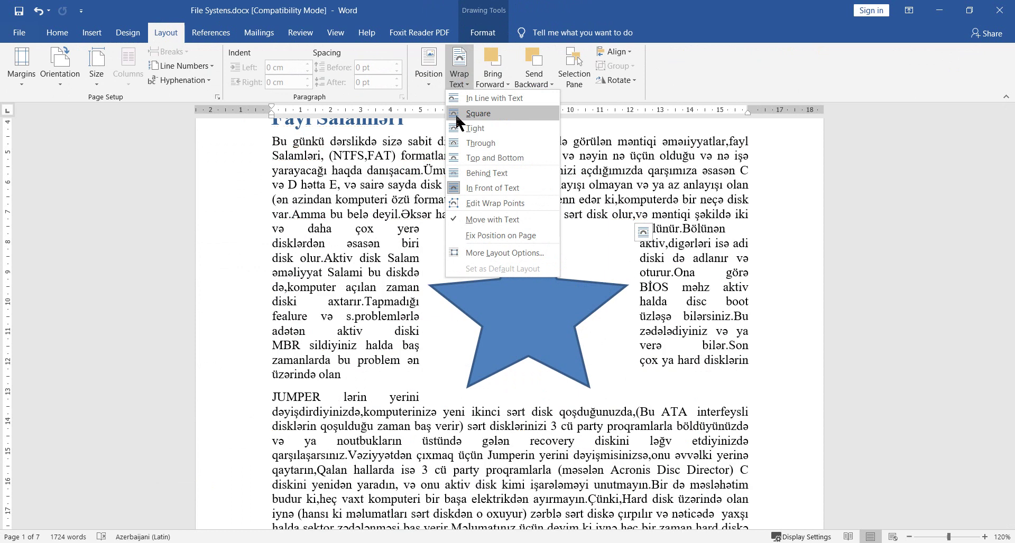
left_click(457, 114)
mouse_move(560, 290)
left_mouse_down()
mouse_move(506, 292)
mouse_move(529, 258)
left_mouse_up()
left_click(675, 272)
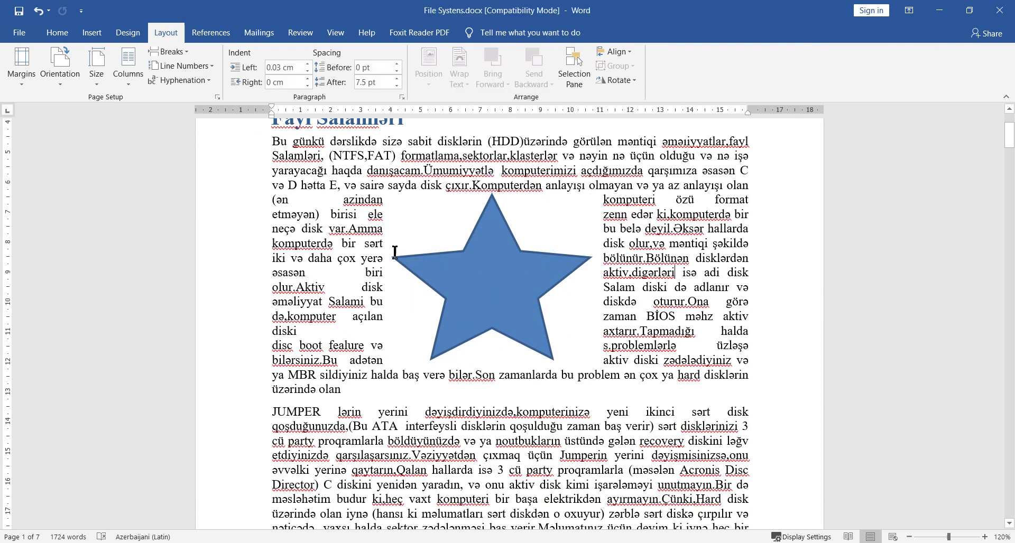
left_click(500, 283)
left_click(459, 71)
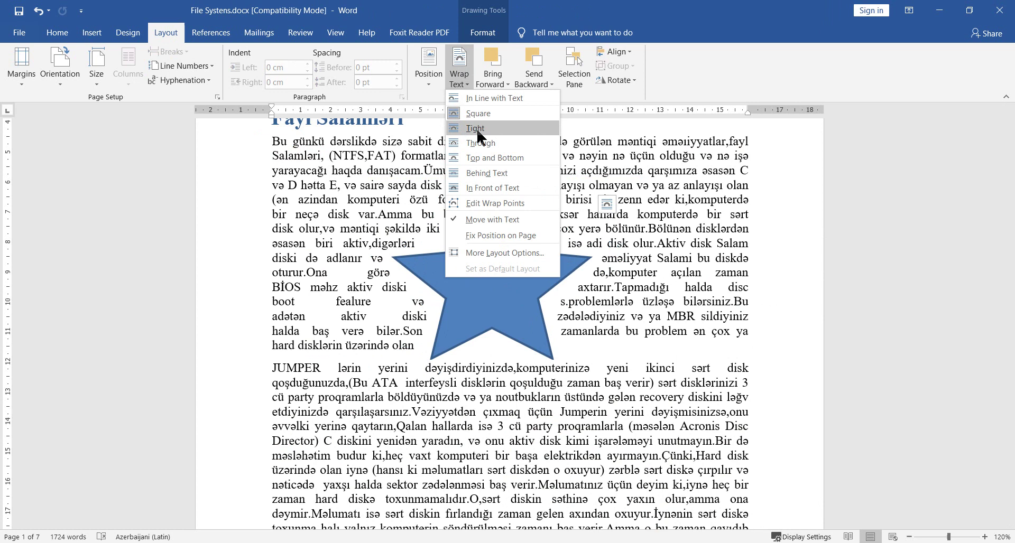
left_click(477, 129)
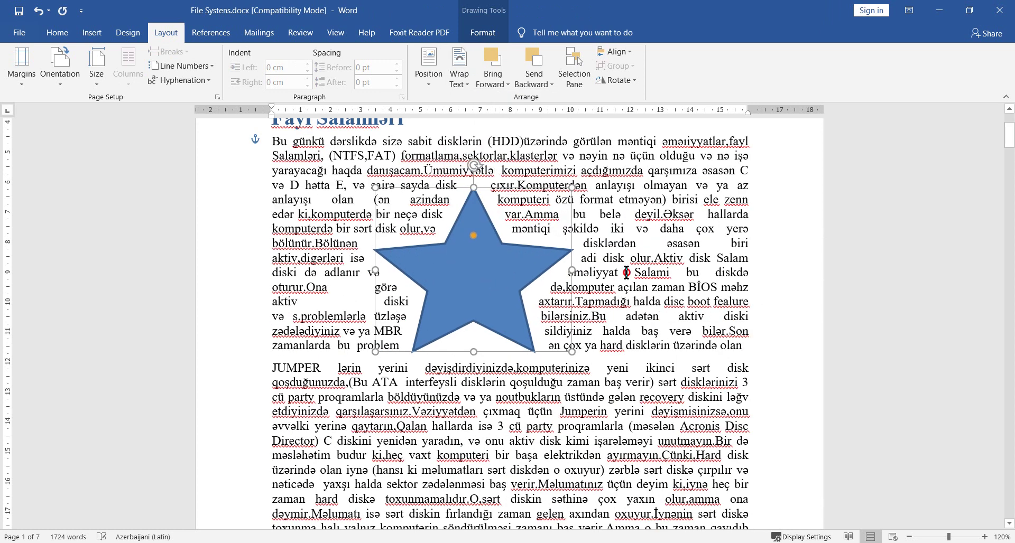
left_click(626, 273)
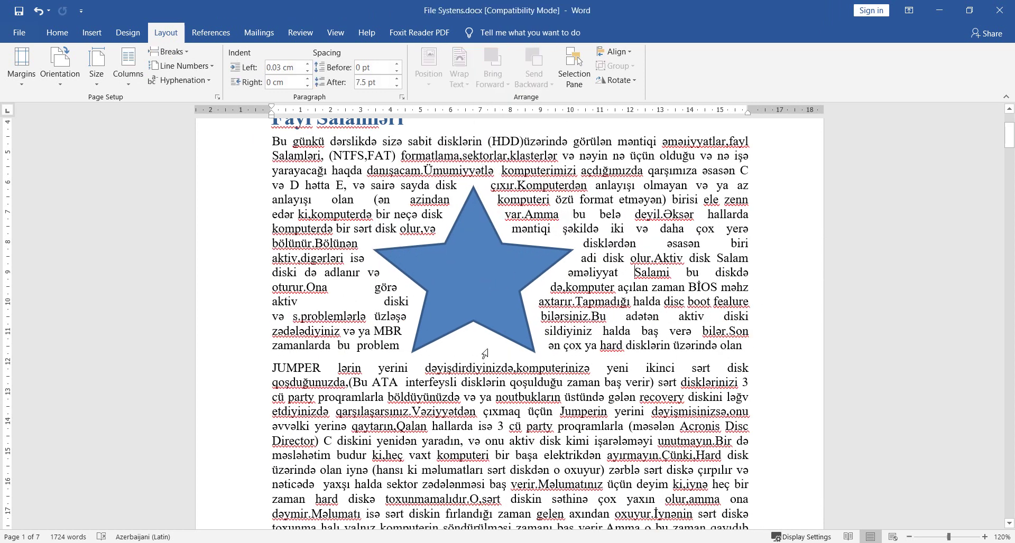
Set the star to Top and Bottom wrapping and drag it lower into the paragraph
left_click(458, 235)
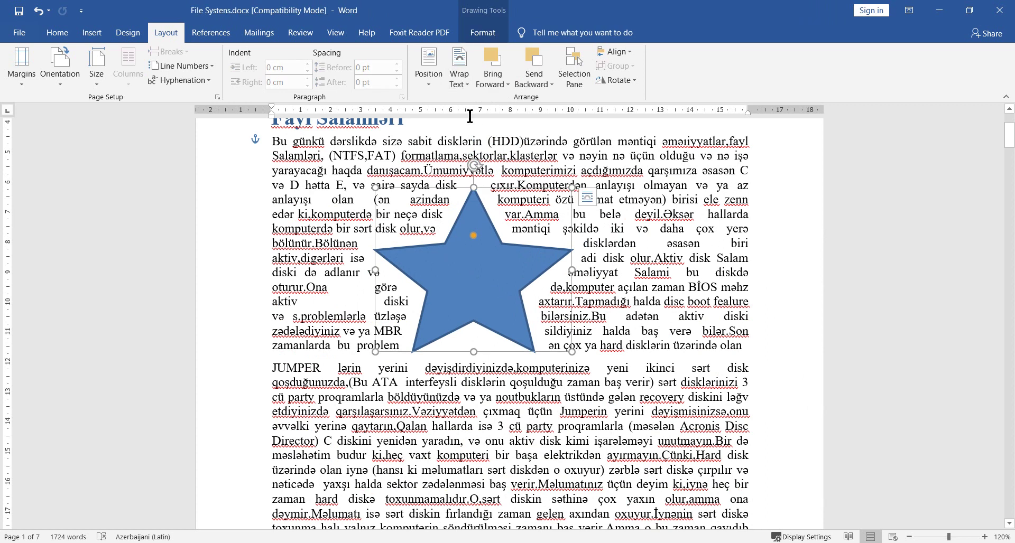
left_click(459, 74)
left_click(449, 158)
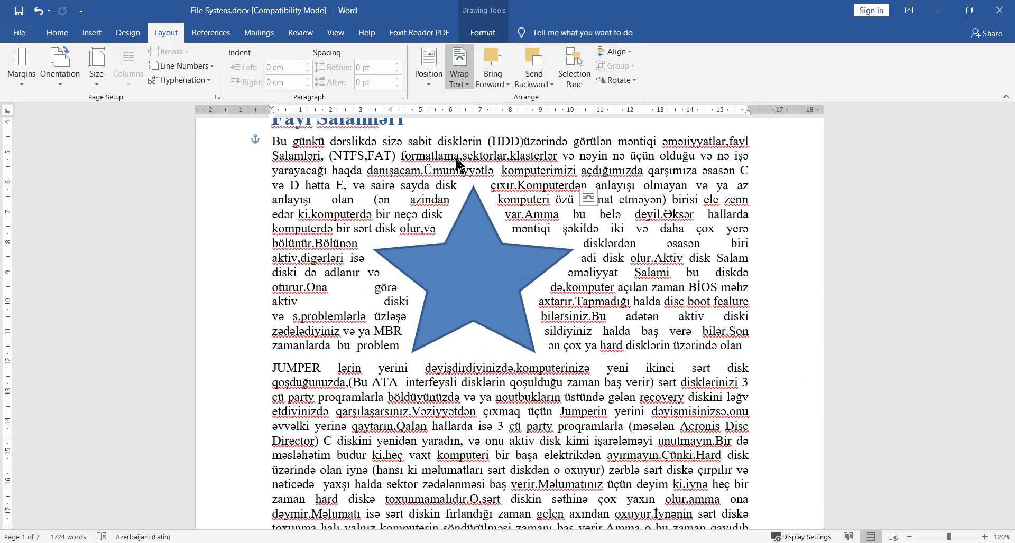
left_click(392, 170)
mouse_move(465, 279)
left_mouse_down()
mouse_move(507, 331)
mouse_move(500, 325)
left_mouse_up()
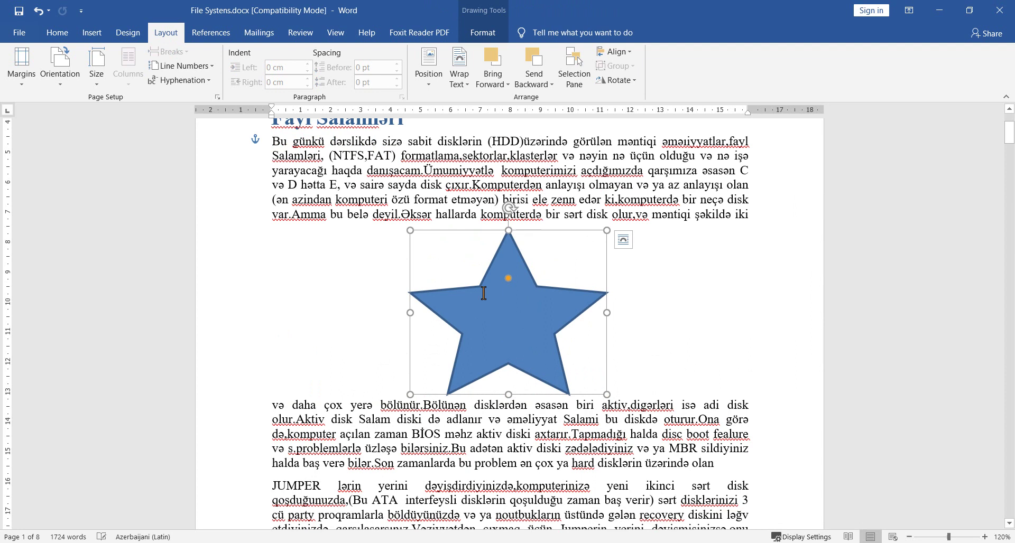
Put the star Behind Text, then In Front of Text, dragging it up-left over the paragraphs
left_click(459, 69)
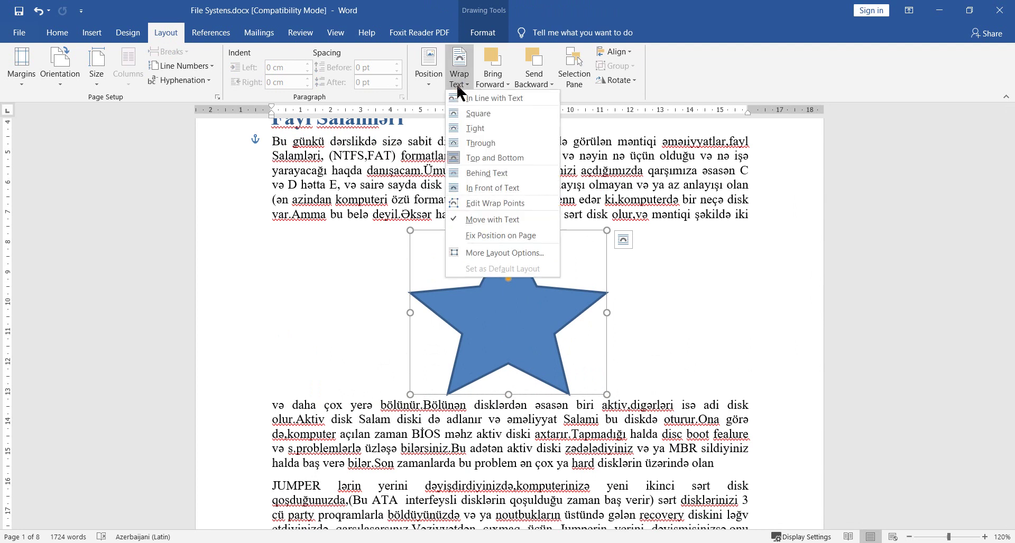
left_click(464, 173)
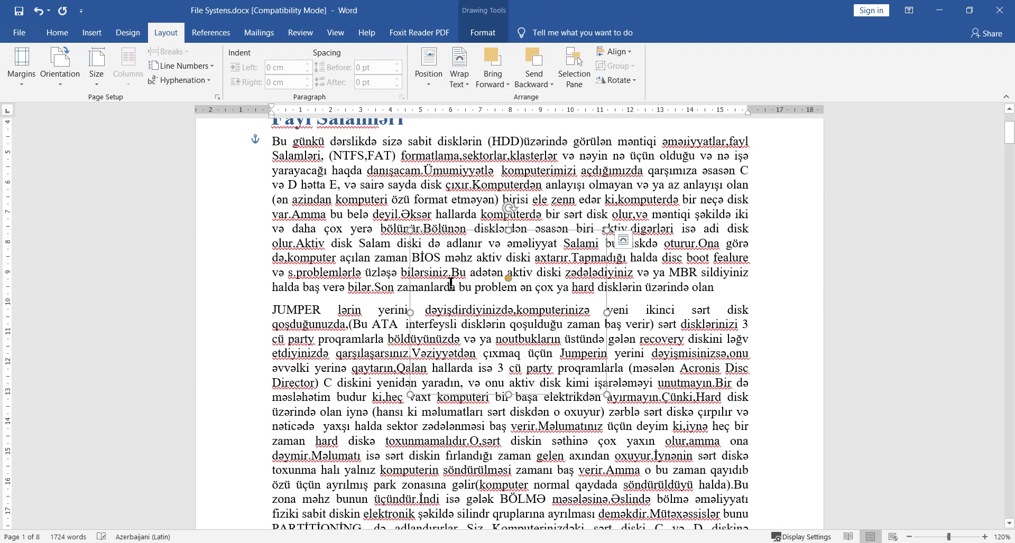
left_click_drag(305, 295, 493, 297)
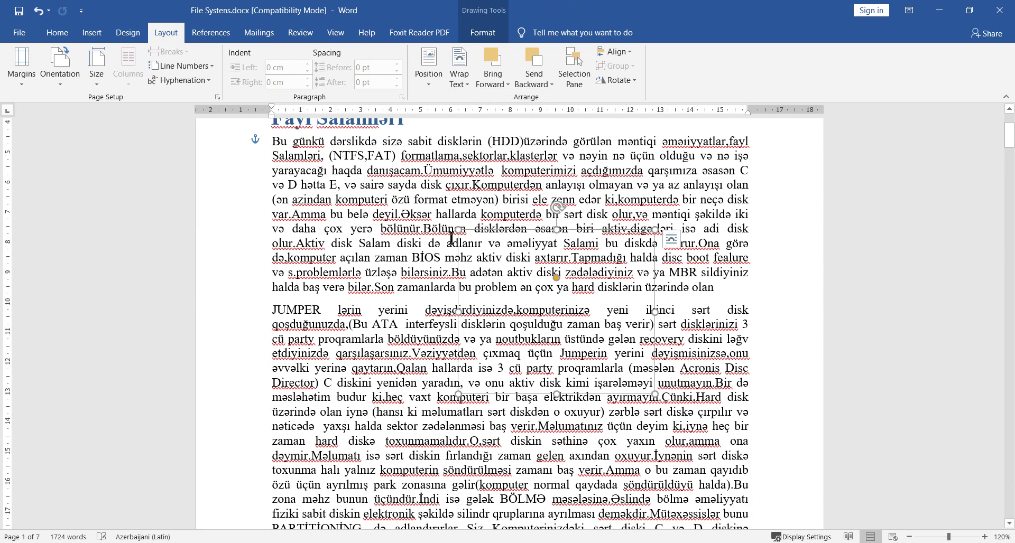
left_click(458, 69)
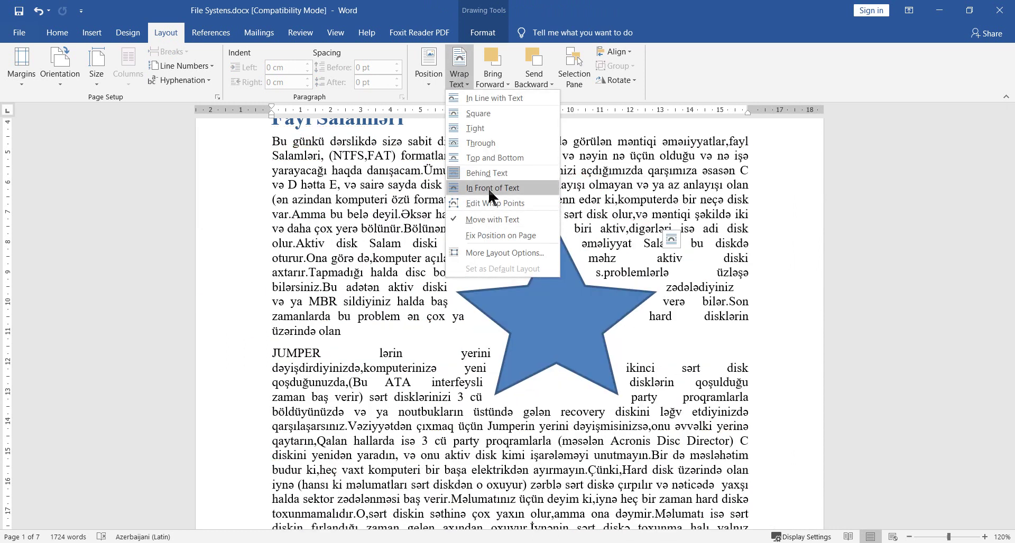
left_click(495, 188)
left_click_drag(523, 270, 474, 249)
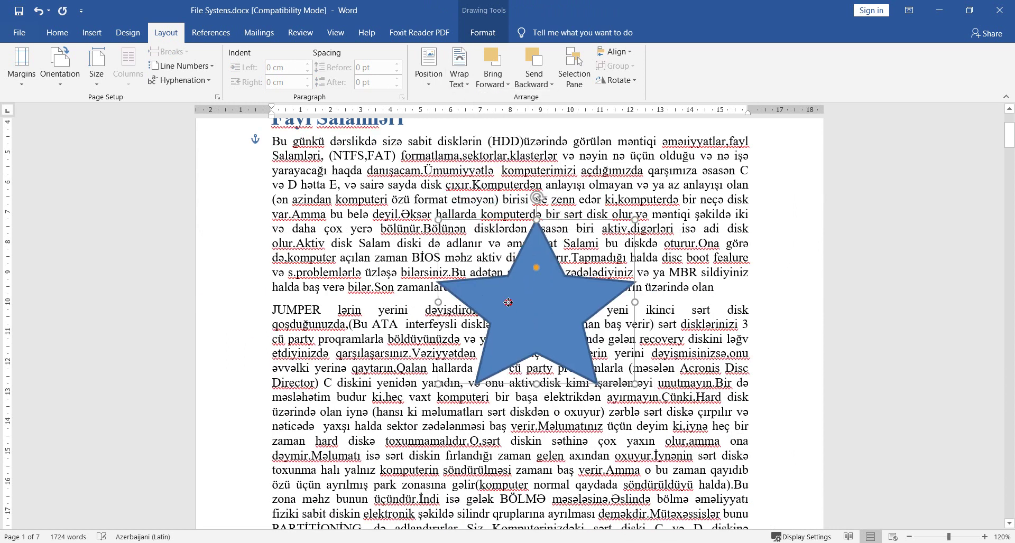
left_click(462, 87)
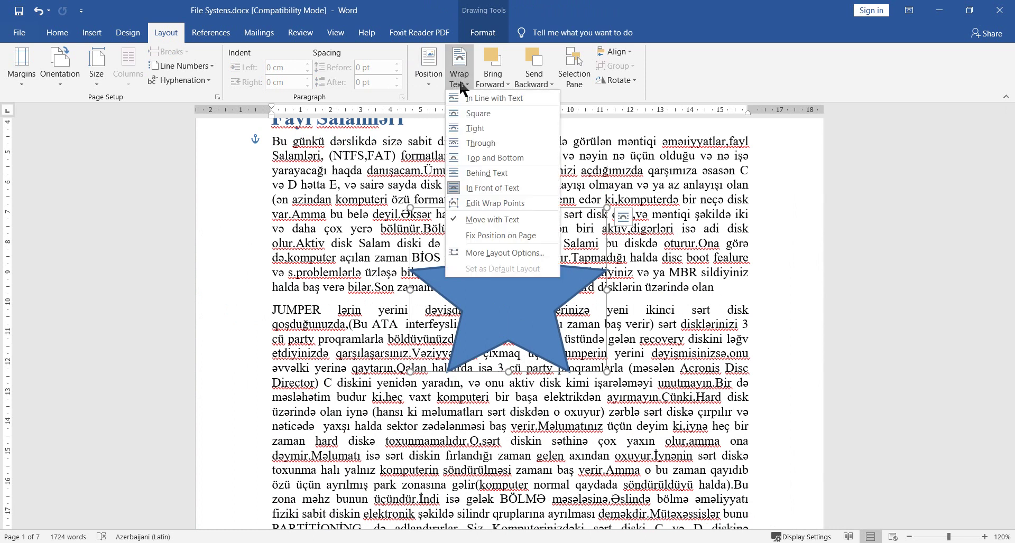
Edit the star's wrap points, pulling them inward to reshape the text wrap outline
left_click(504, 204)
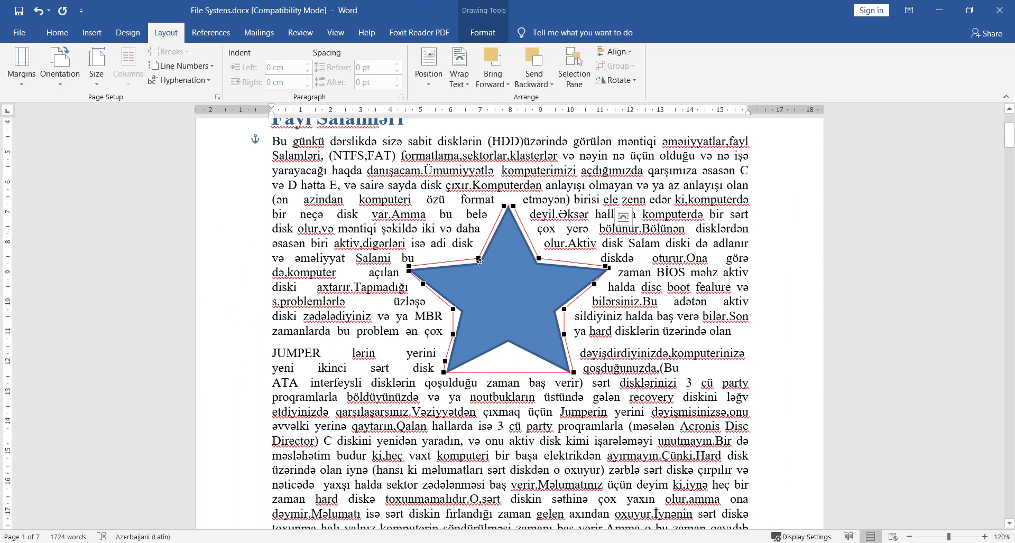
left_click_drag(479, 261, 496, 286)
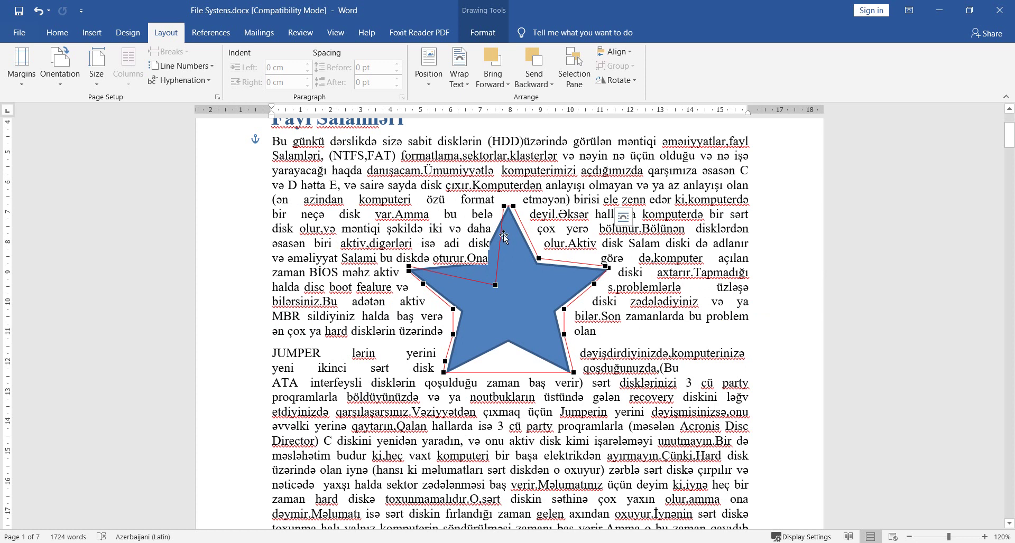
left_click_drag(538, 259, 502, 284)
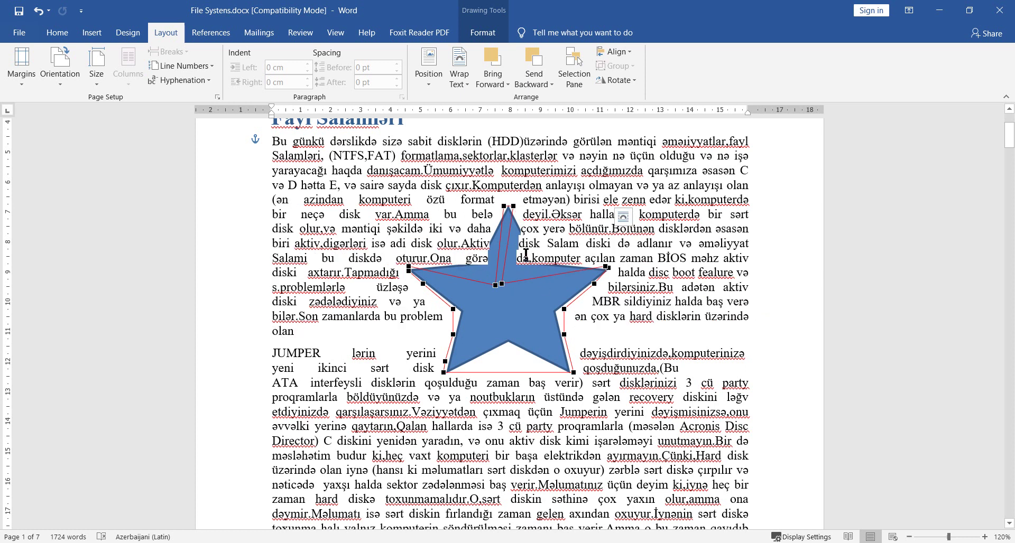
left_click_drag(560, 309, 503, 305)
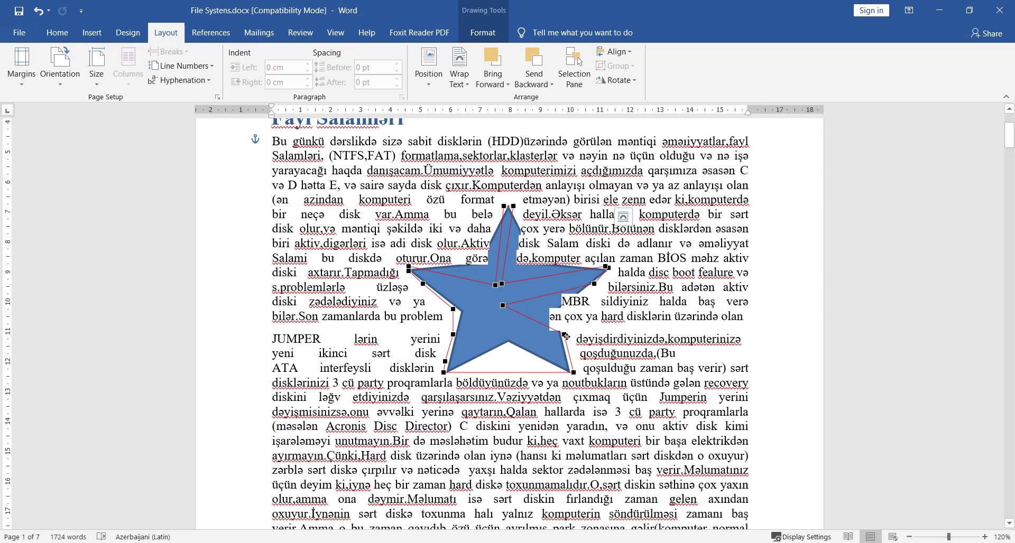
left_click_drag(565, 336, 479, 331)
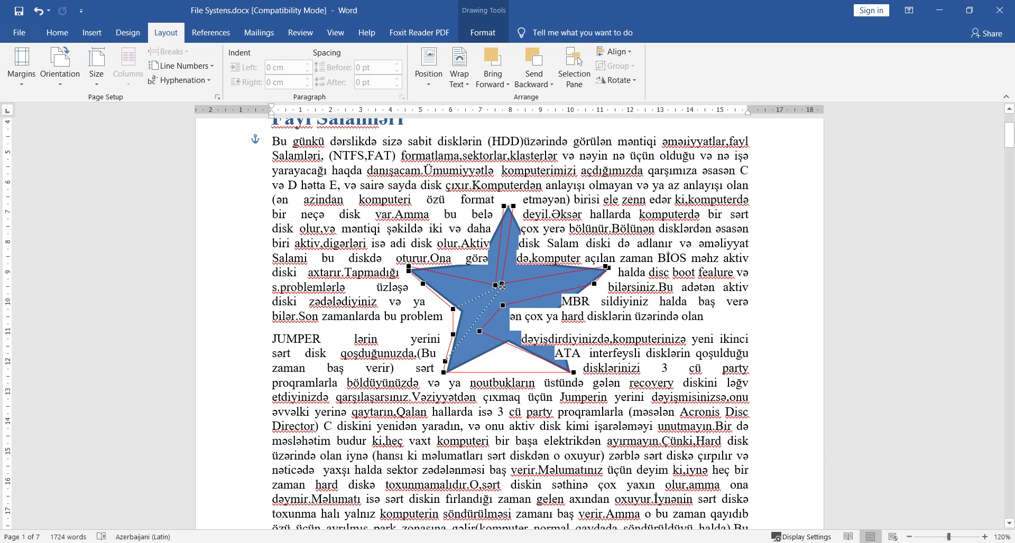
left_click_drag(423, 284, 480, 282)
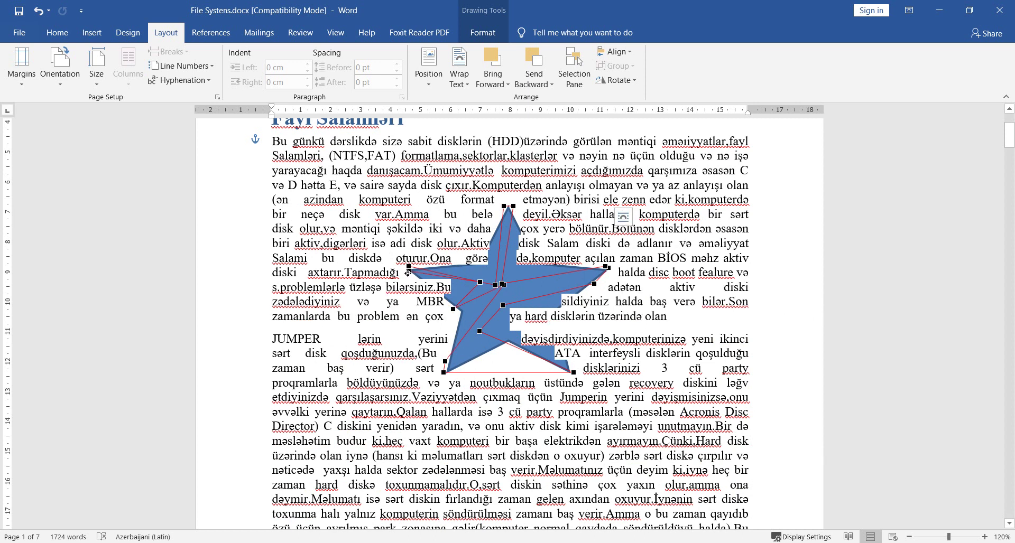
Select the star and delete it
left_click(445, 200)
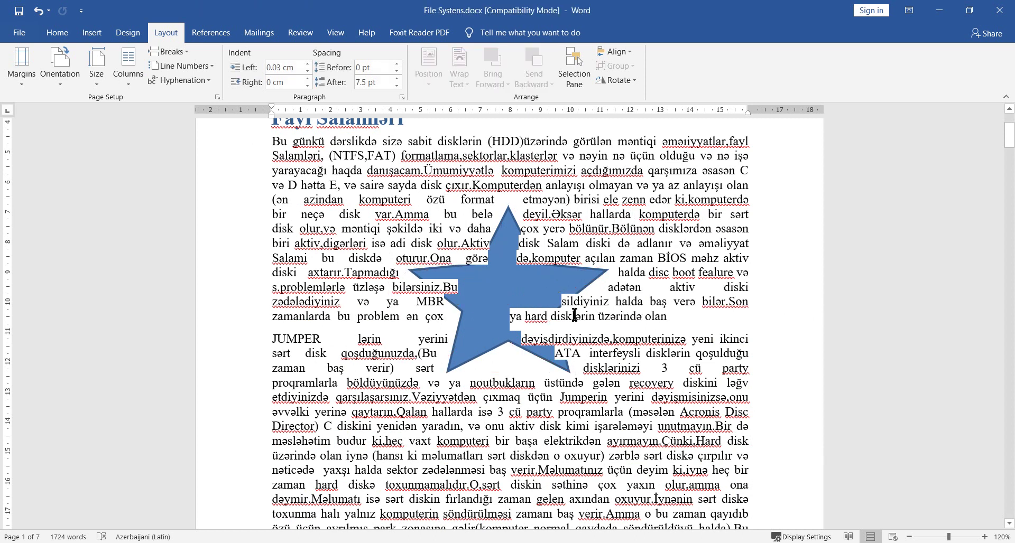
left_click(514, 287)
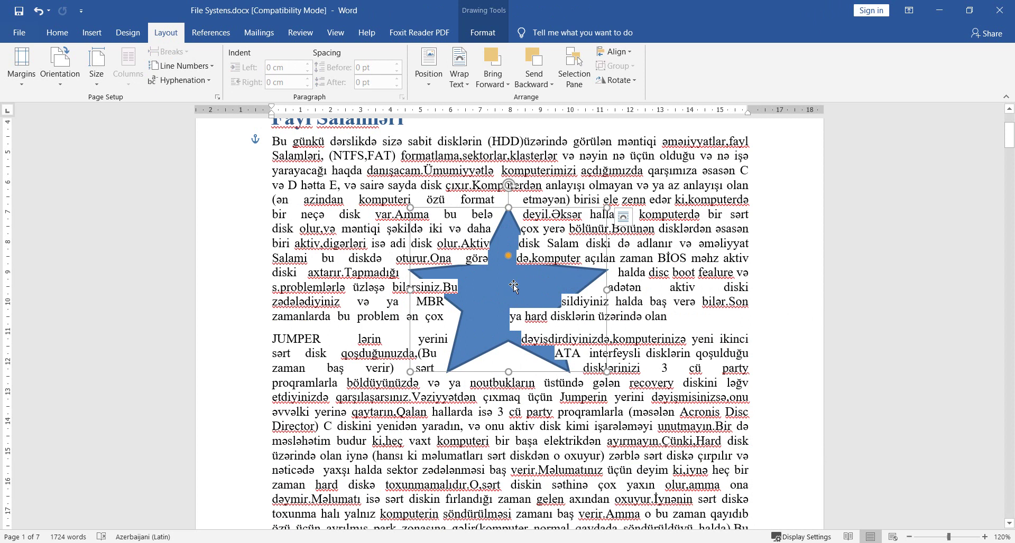
key("Delete")
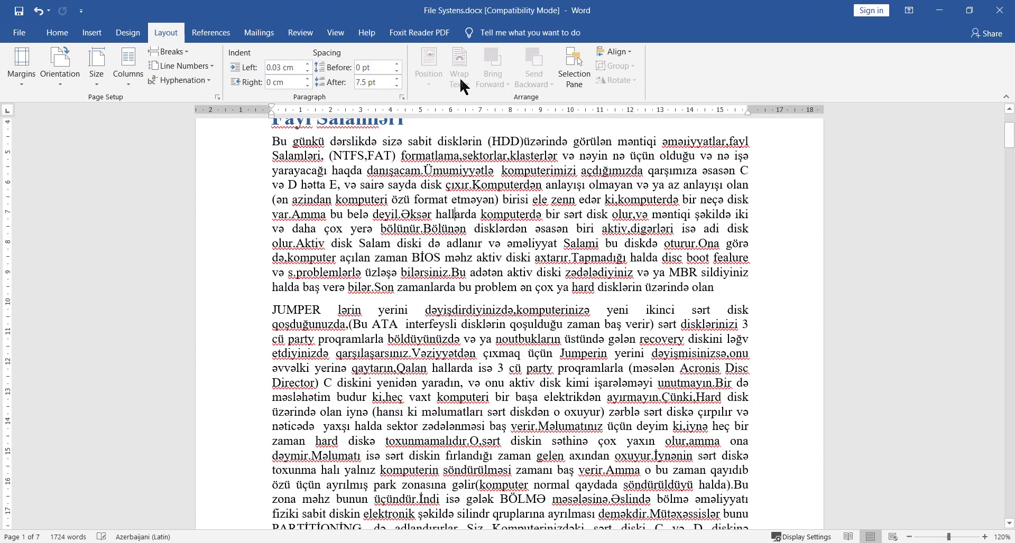
Switch to Document2 and delete the sunset boat picture
mouse_move(467, 534)
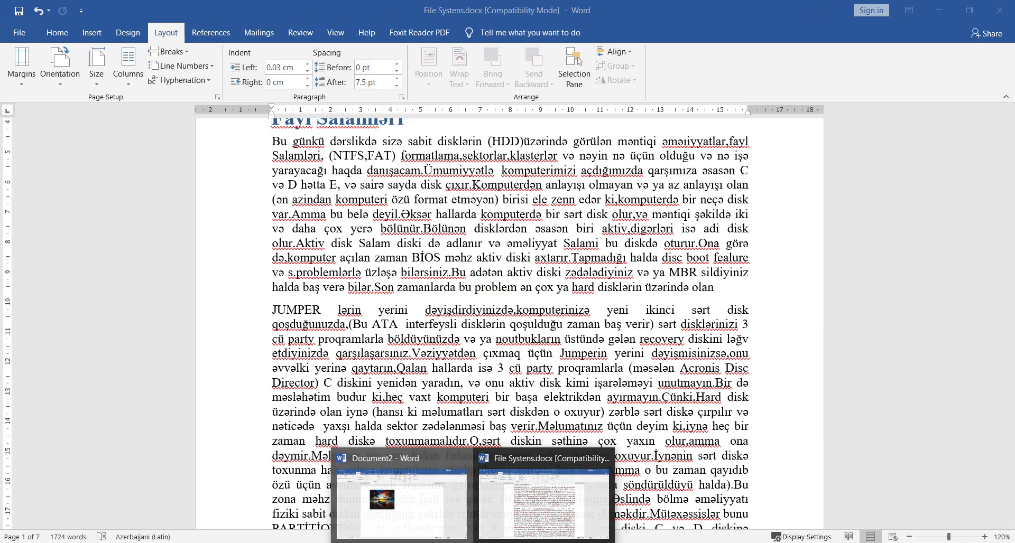
left_click(454, 489)
left_click(417, 239)
key("Delete")
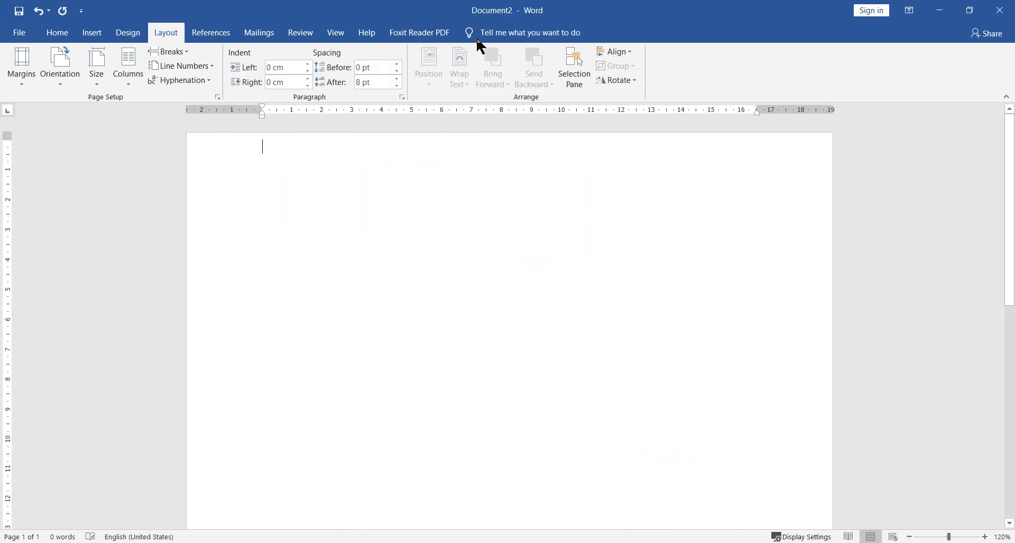
Draw a blue Cloud shape and move it up near the page's top-left
left_click(93, 34)
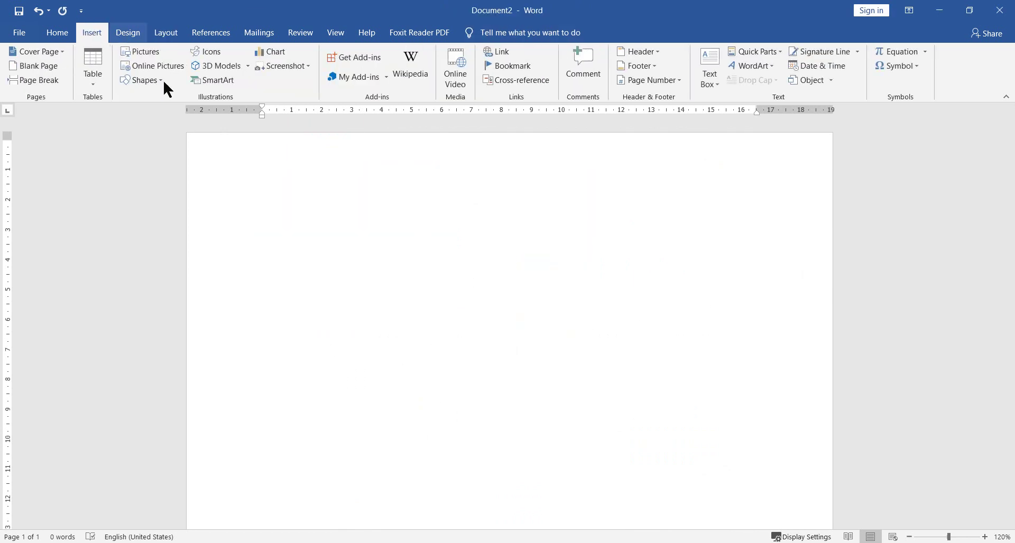
left_click(166, 85)
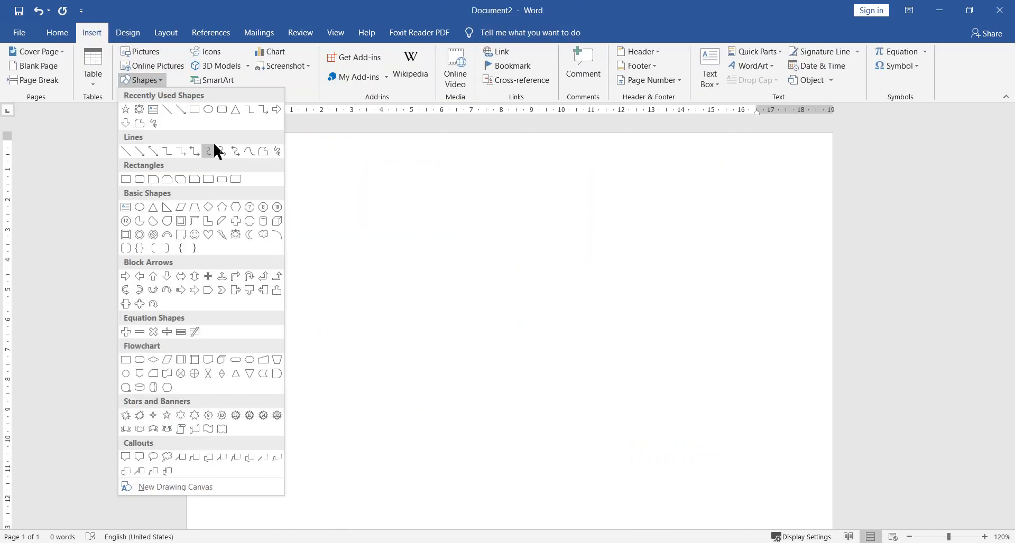
key("alt+shift")
left_click(263, 236)
left_click_drag(280, 204, 566, 364)
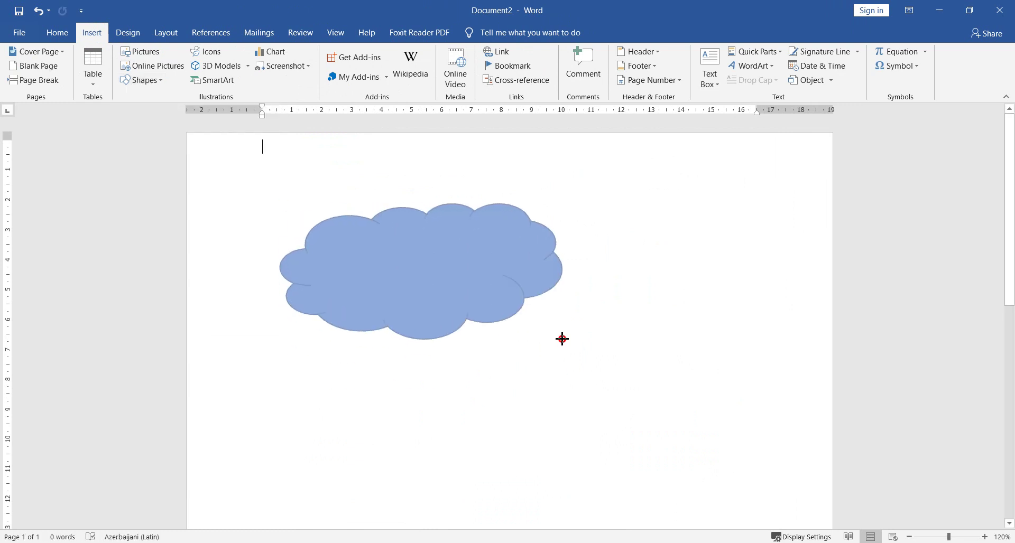
left_click_drag(486, 303, 455, 274)
Draw a Sun shape against the cloud's right edge and resize it to 7.02 × 8.96 cm
left_click(92, 33)
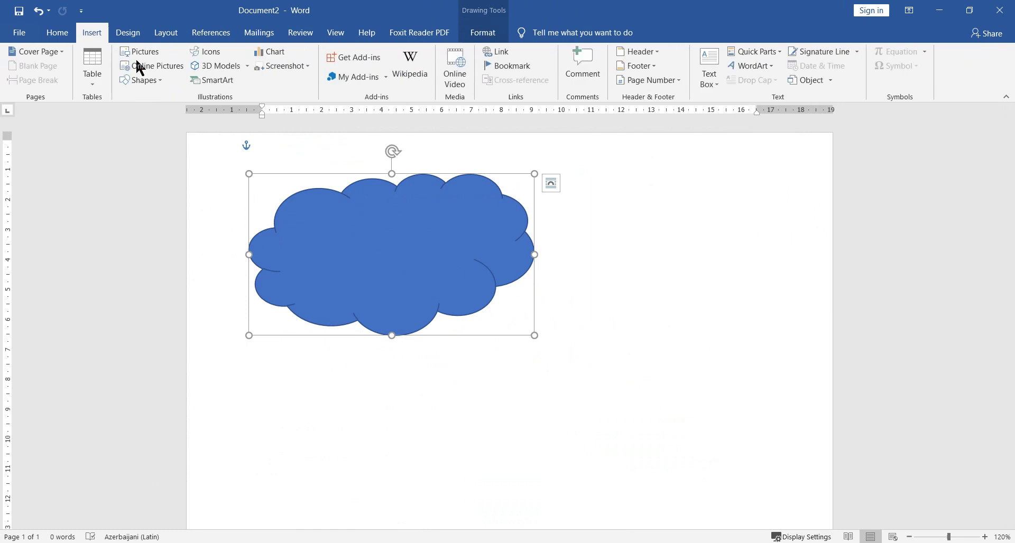
left_click(154, 82)
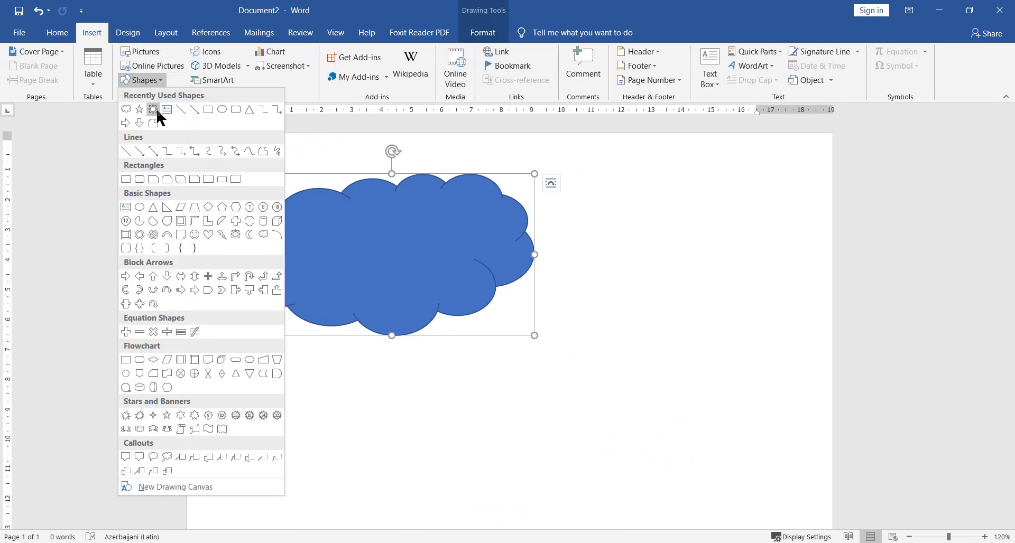
key("alt+shift")
left_click(236, 234)
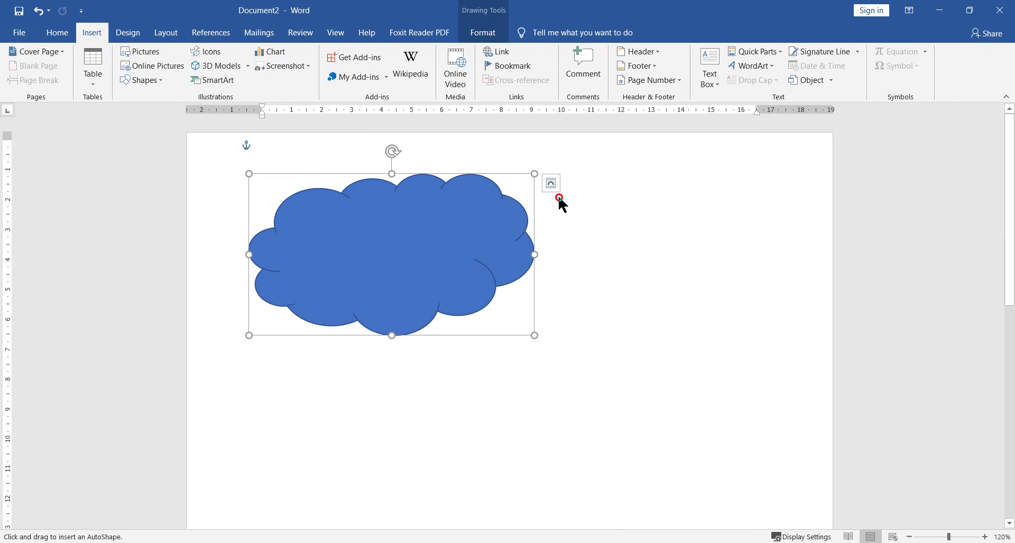
left_click_drag(650, 213, 879, 383)
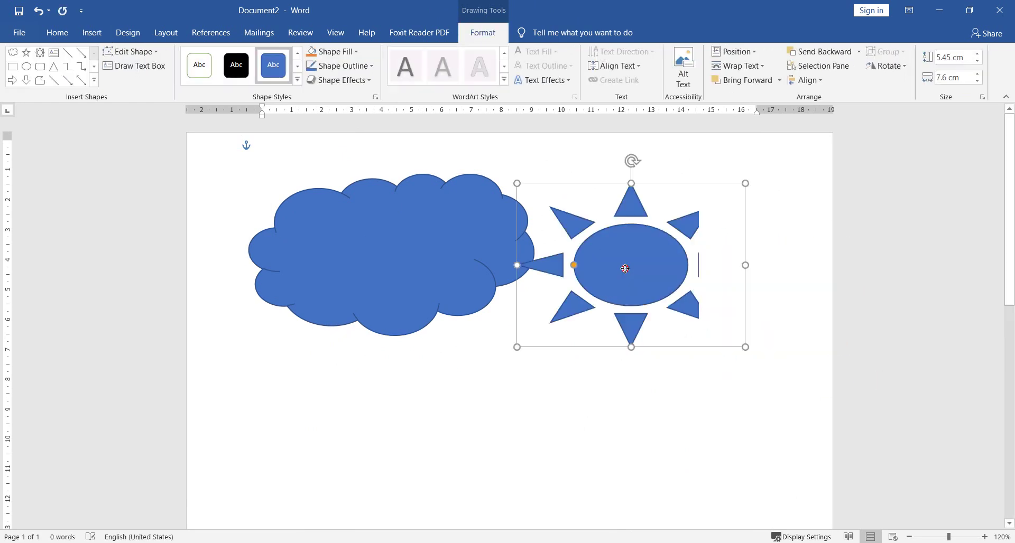
left_click_drag(821, 344, 651, 288)
left_click_drag(711, 317, 747, 362)
left_click_drag(663, 285, 657, 281)
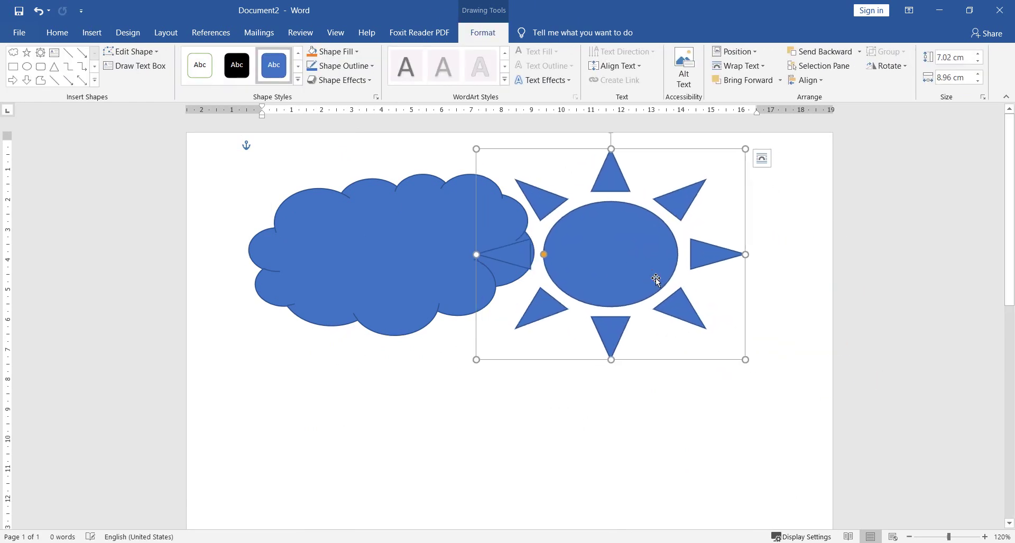
Give the sun an orange shaded shape style and slide it left over the cloud
left_click(351, 52)
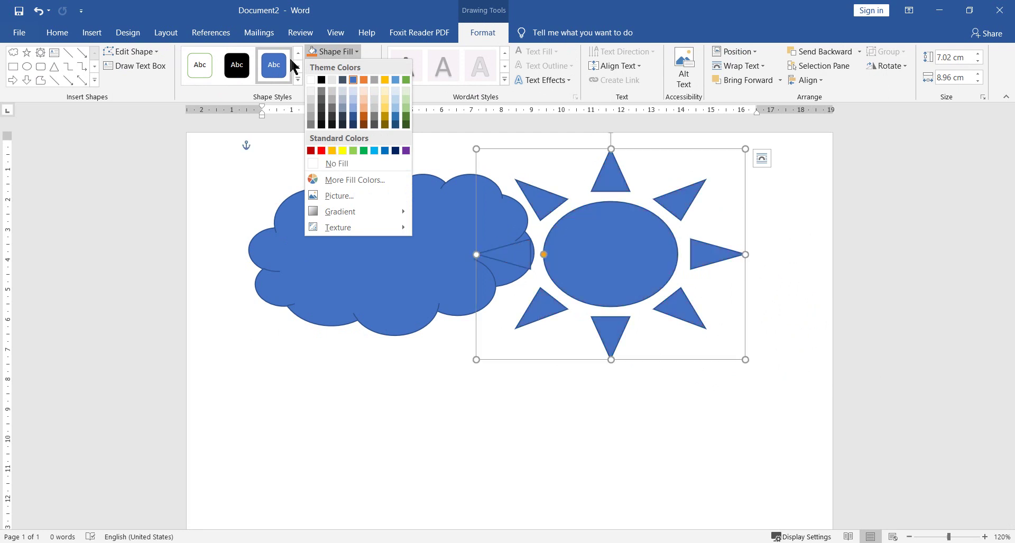
left_click(298, 80)
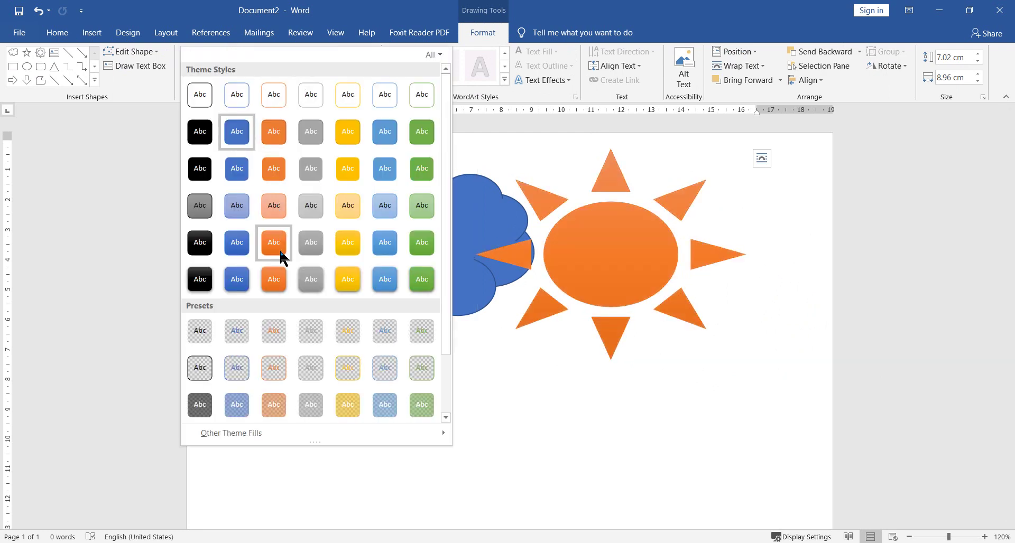
left_click(284, 274)
left_click_drag(619, 276, 505, 275)
left_click(437, 390)
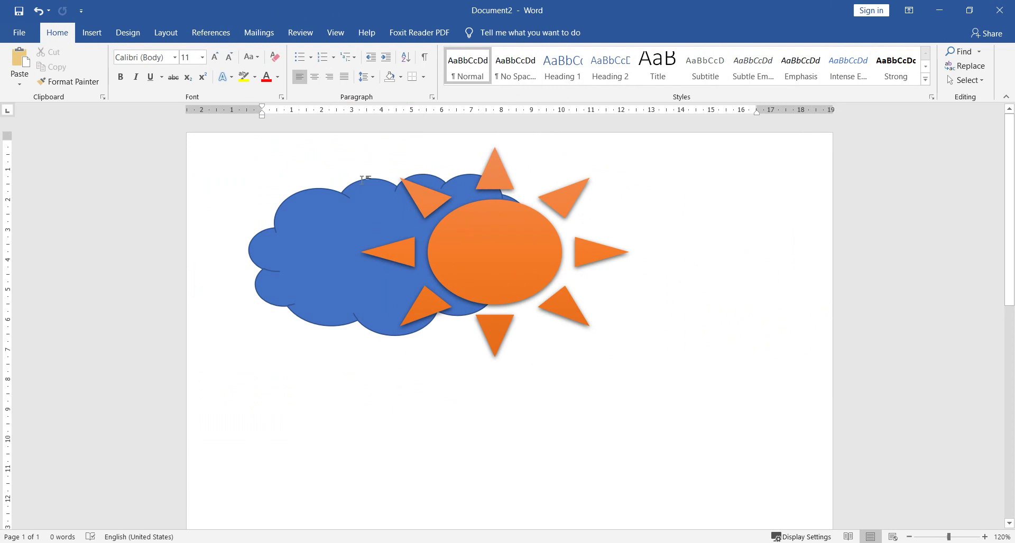
left_click(521, 241)
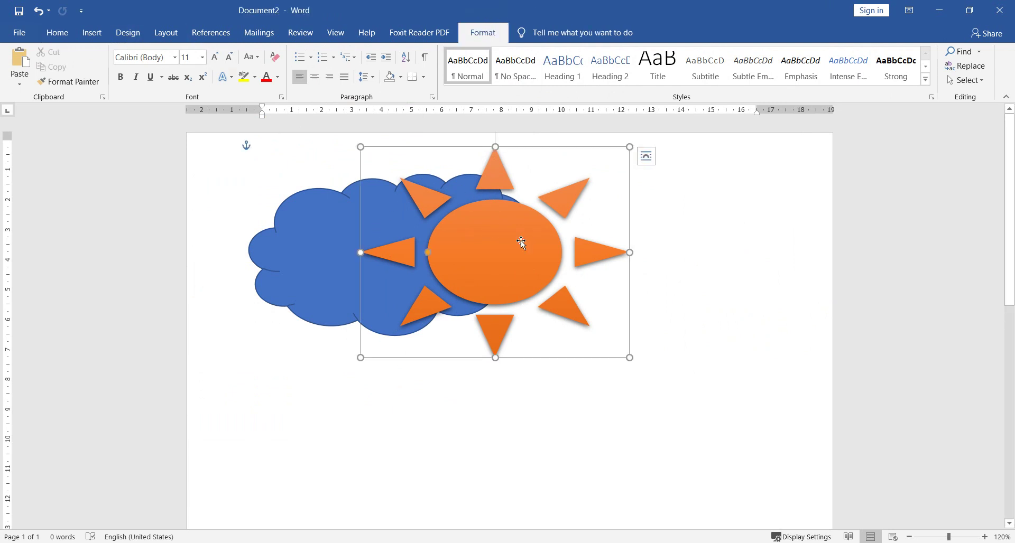
left_click(170, 34)
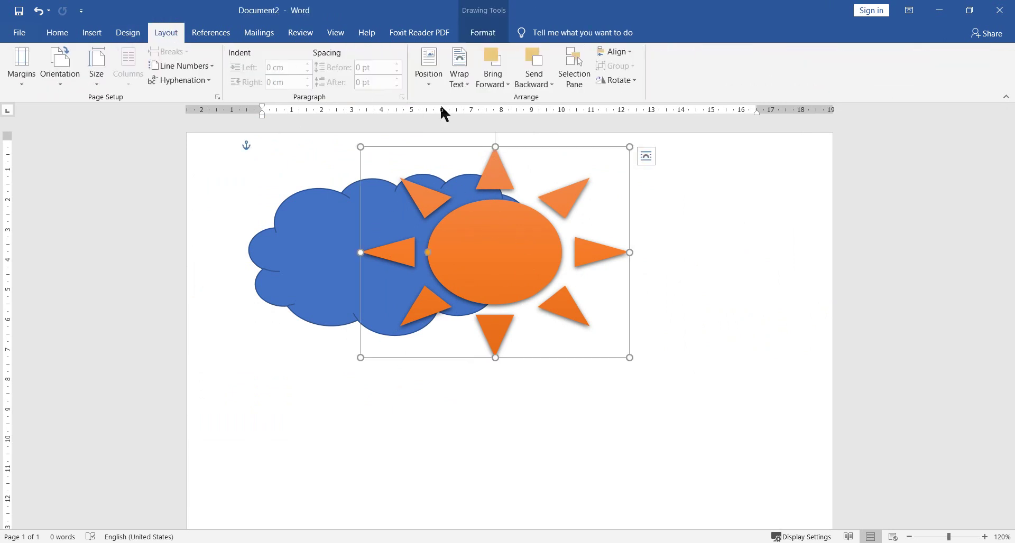
left_click(546, 59)
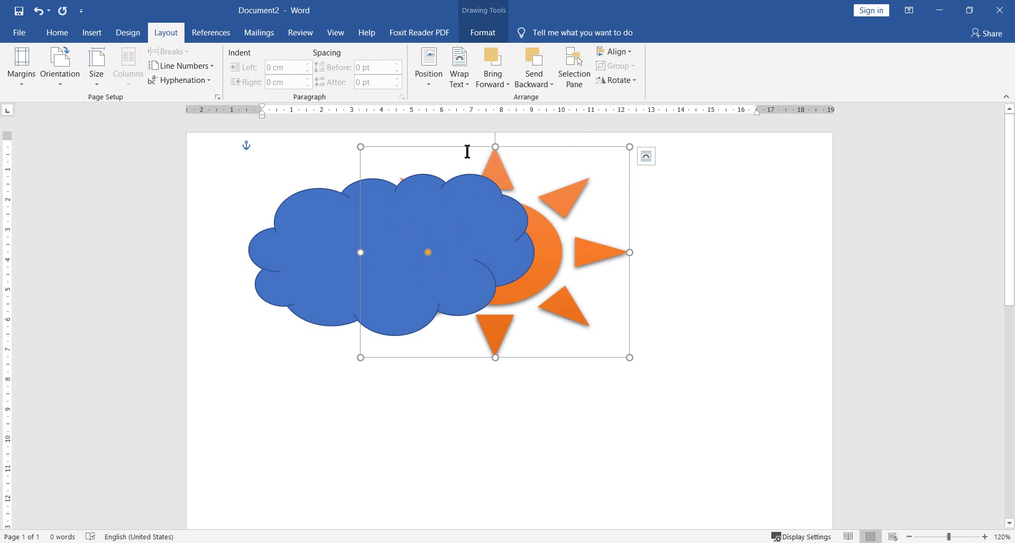
left_click(497, 61)
left_click(328, 233)
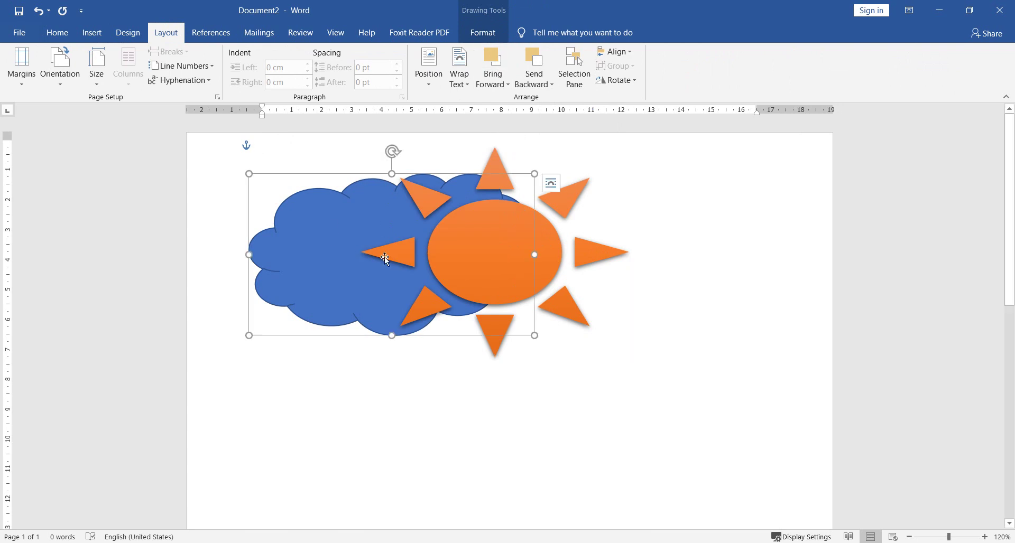
left_click(500, 60)
left_click(534, 55)
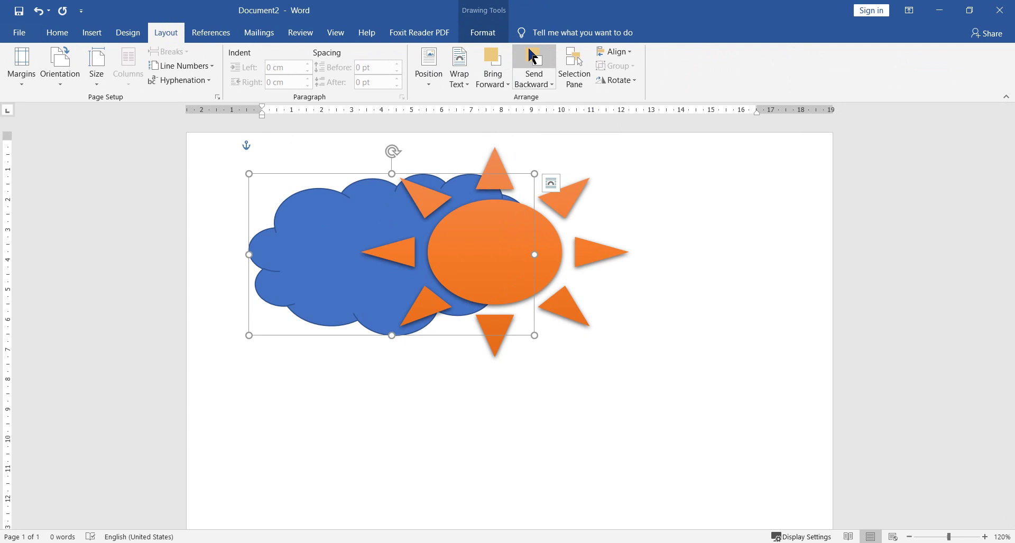
left_click(676, 200)
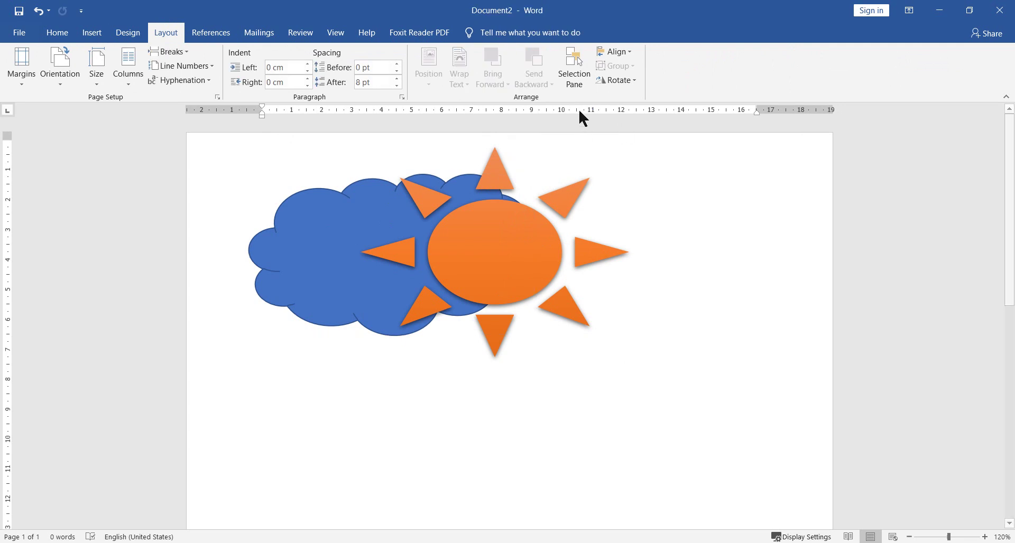
left_click(577, 86)
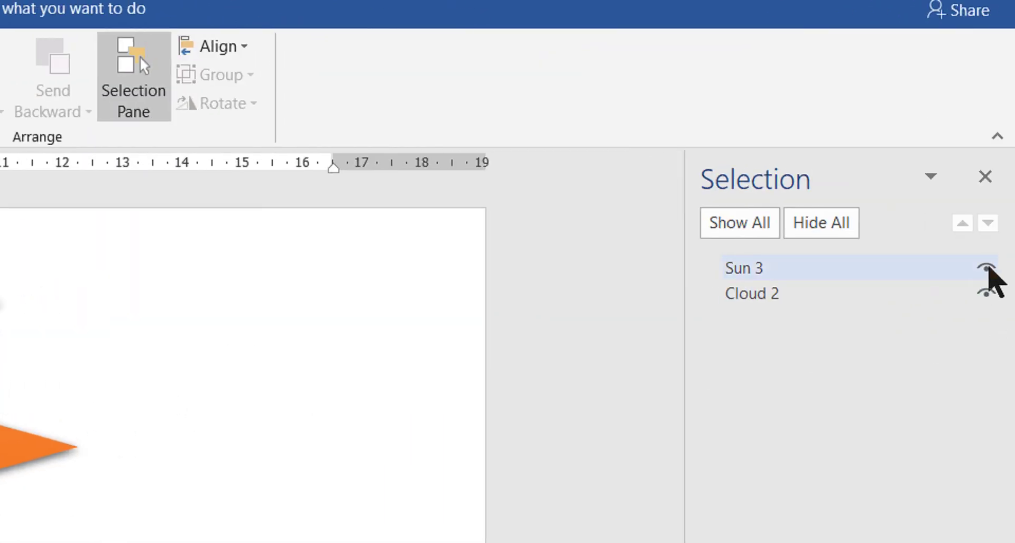
left_click(986, 269)
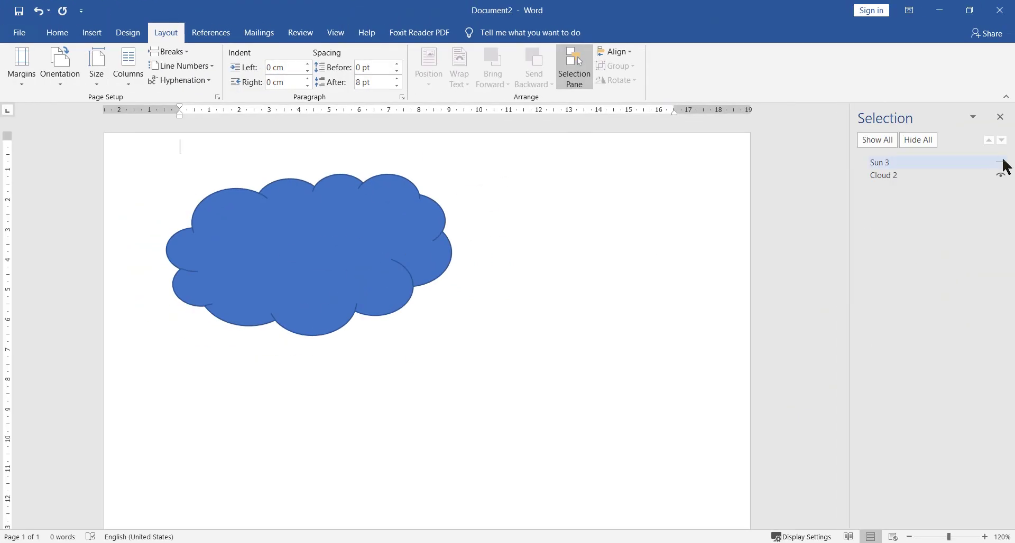
left_click(1000, 164)
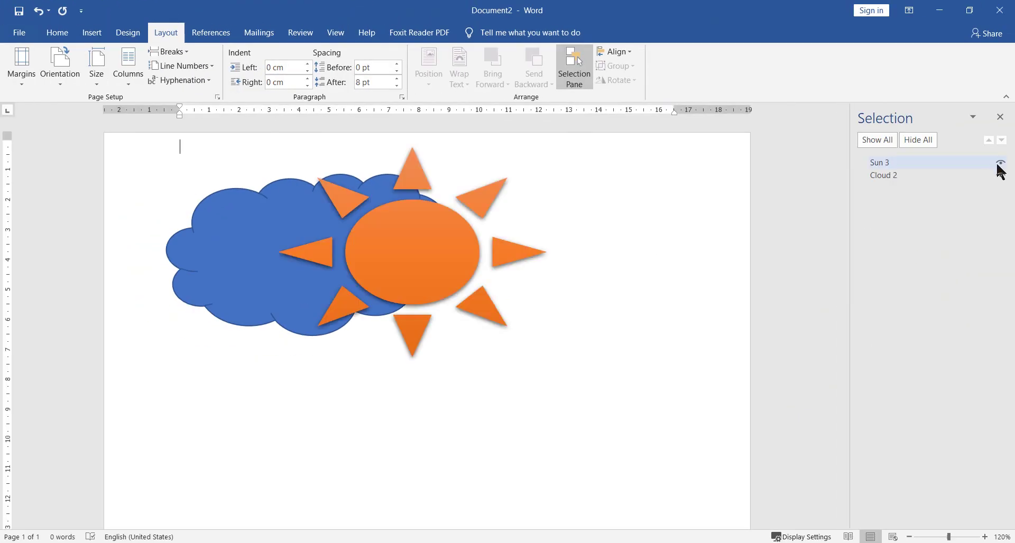
left_click(1001, 163)
left_click(1001, 163)
left_click(1001, 163)
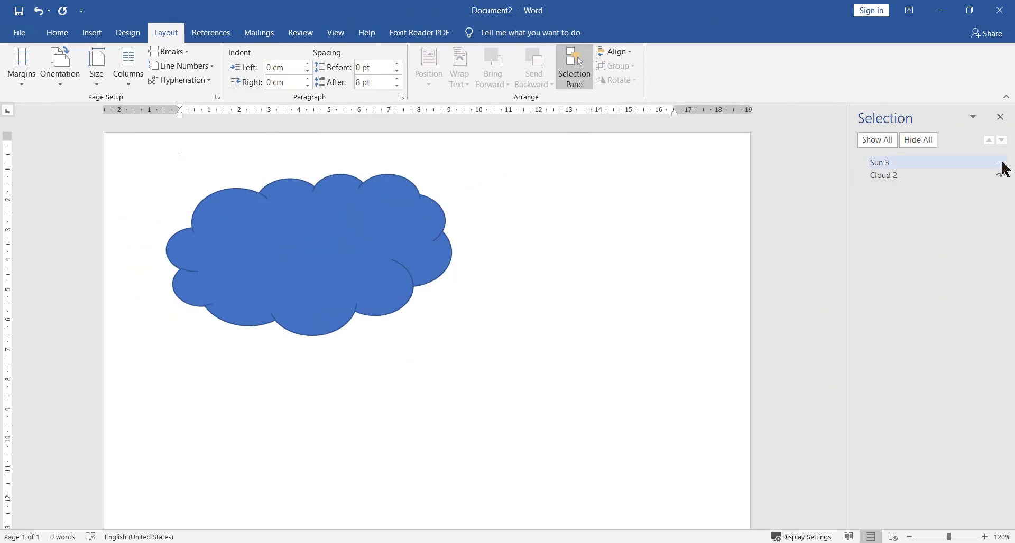
left_click(1001, 163)
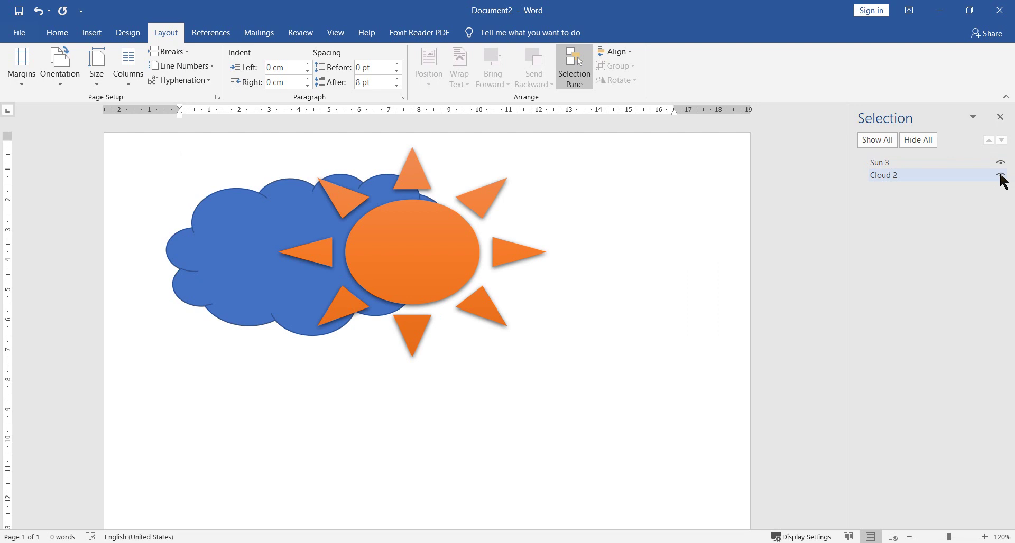
left_click(1001, 175)
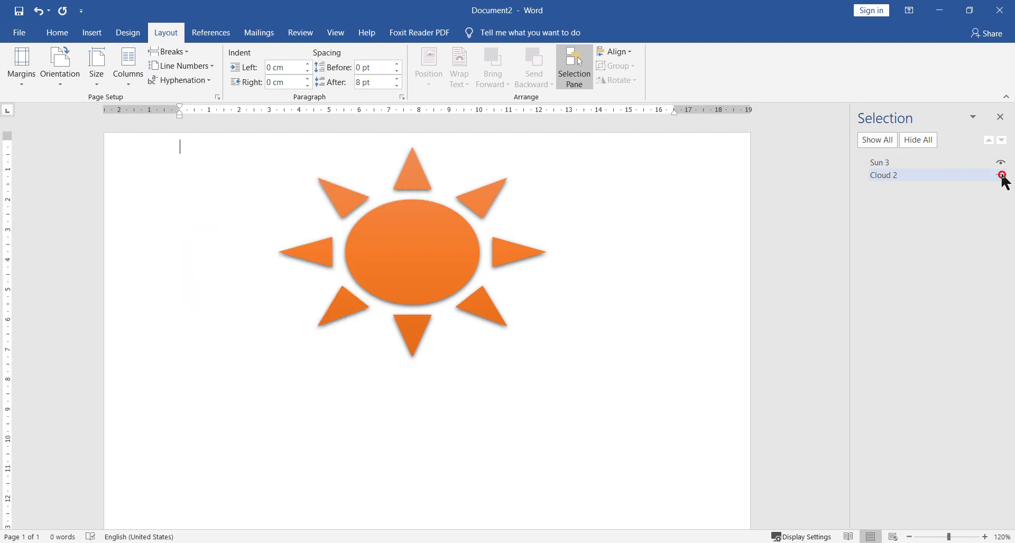
left_click(1001, 175)
left_click(1001, 175)
left_click(1001, 175)
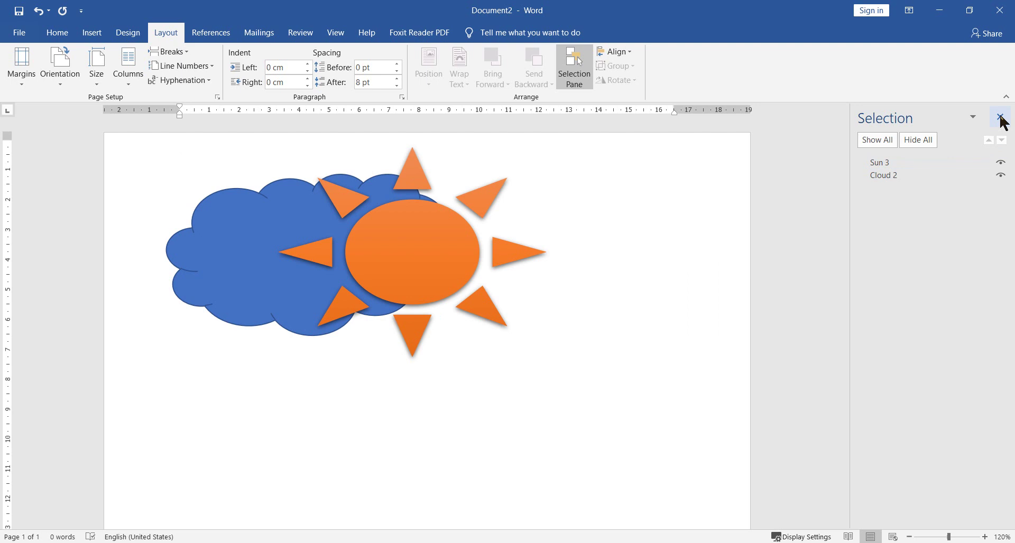
left_click(1000, 117)
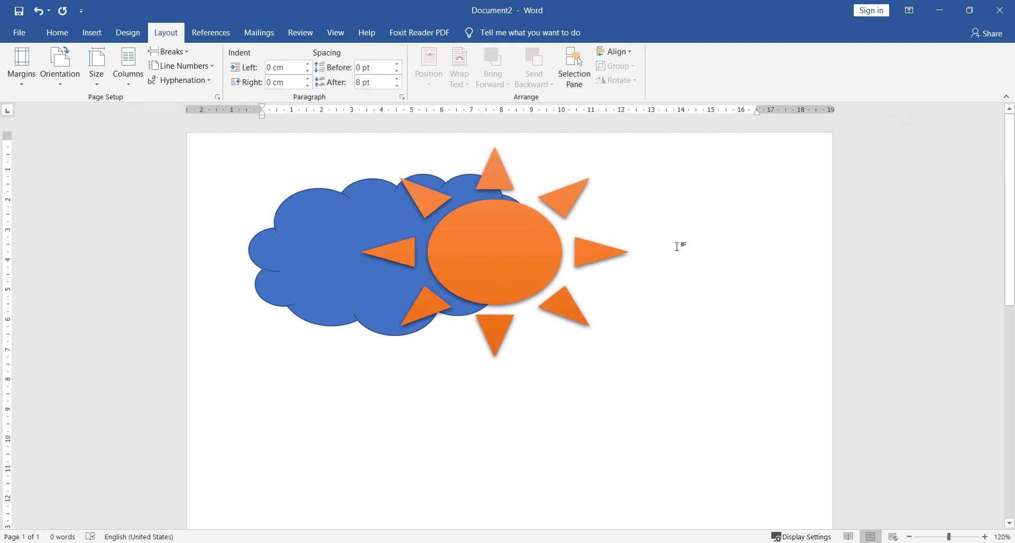
Reposition the sun slightly right and down beside the cloud
left_click(541, 263)
left_click_drag(515, 263, 606, 277)
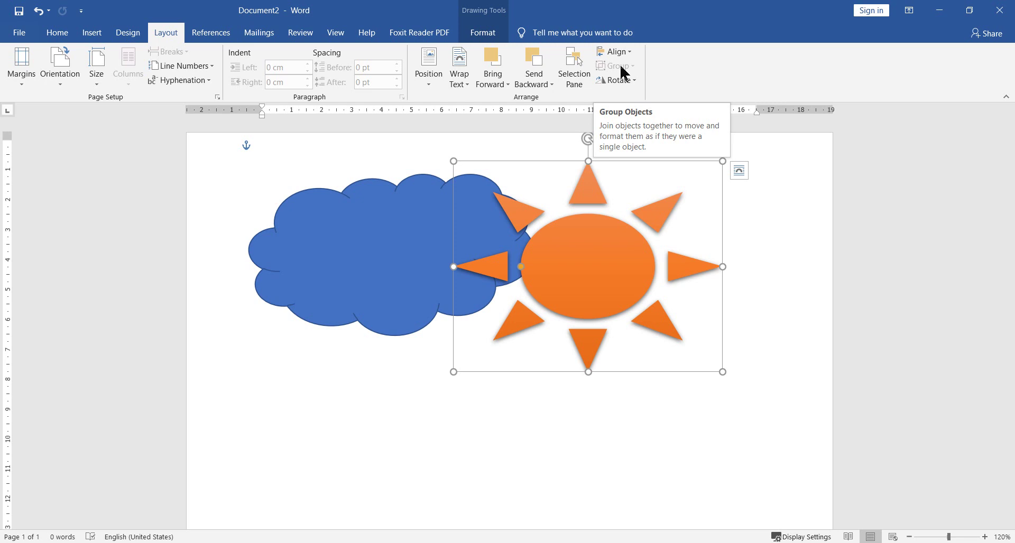
mouse_move(604, 299)
left_mouse_down()
mouse_move(637, 283)
mouse_move(572, 271)
left_mouse_up()
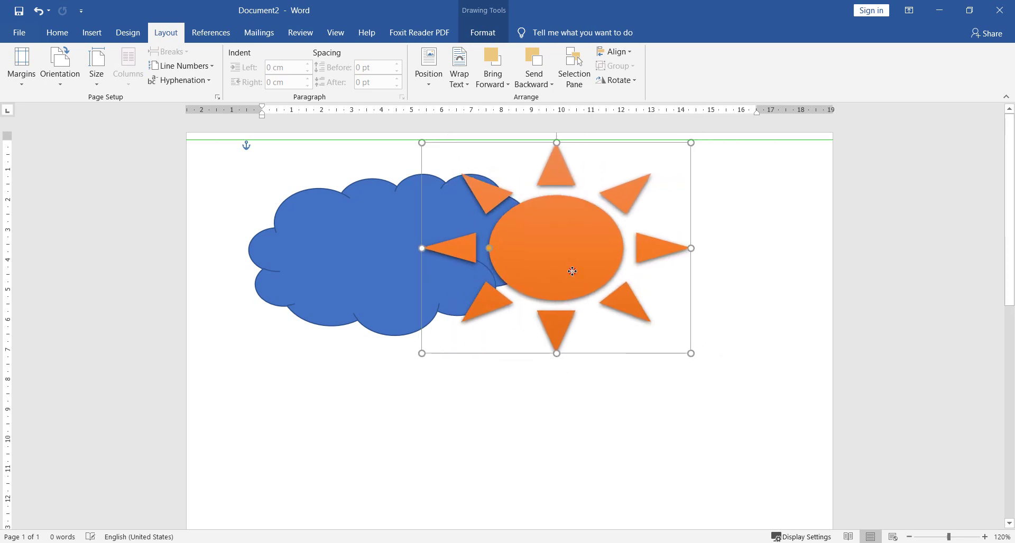
left_click_drag(572, 272, 564, 274)
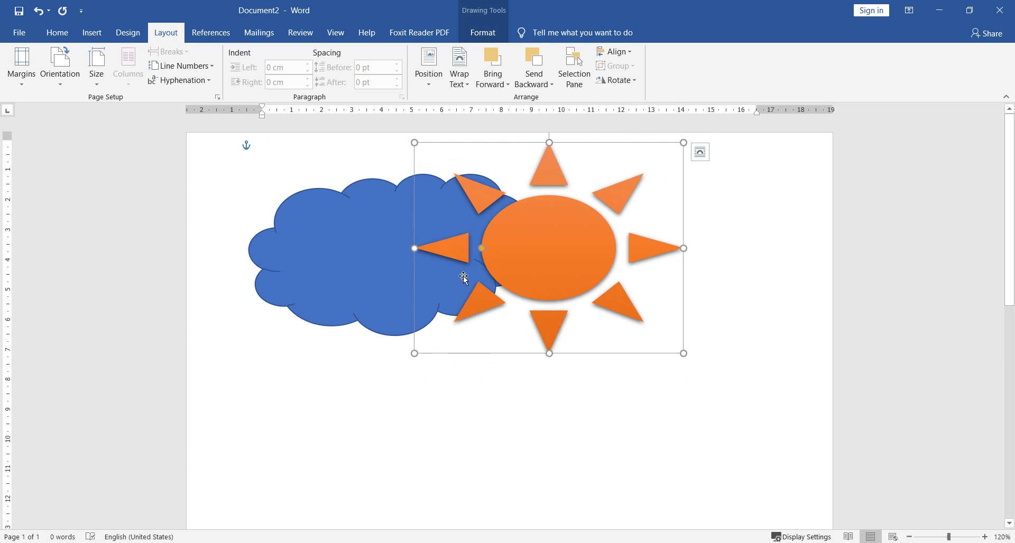
Move the sun and cloud together, then slide the sun further left over the cloud
left_click(350, 218, "shift")
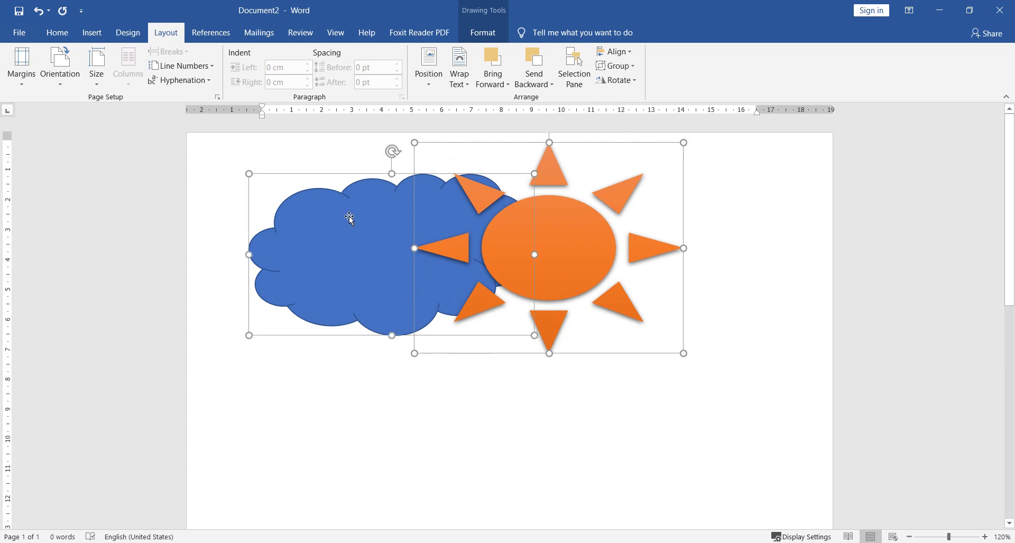
left_click_drag(557, 255, 581, 296)
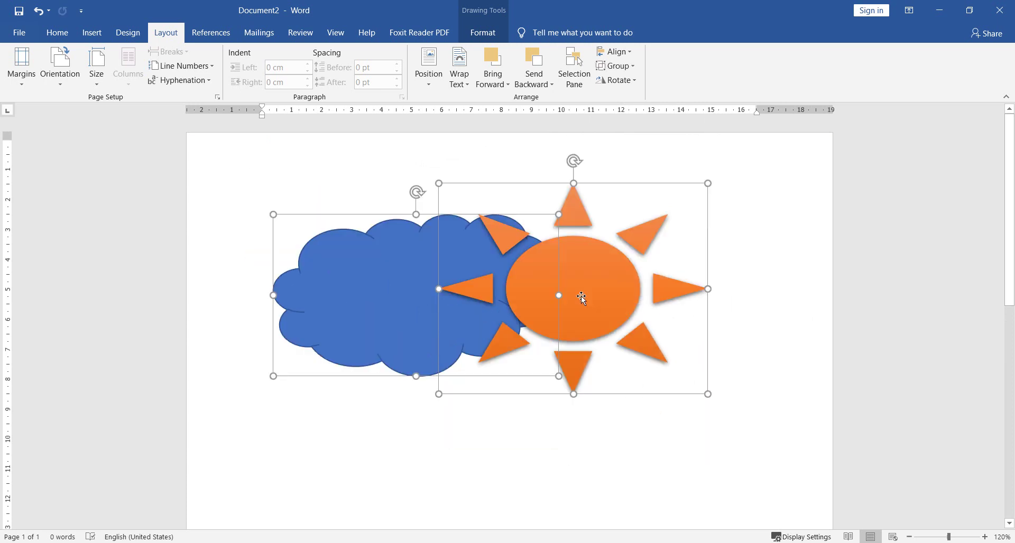
left_click_drag(582, 296, 575, 262)
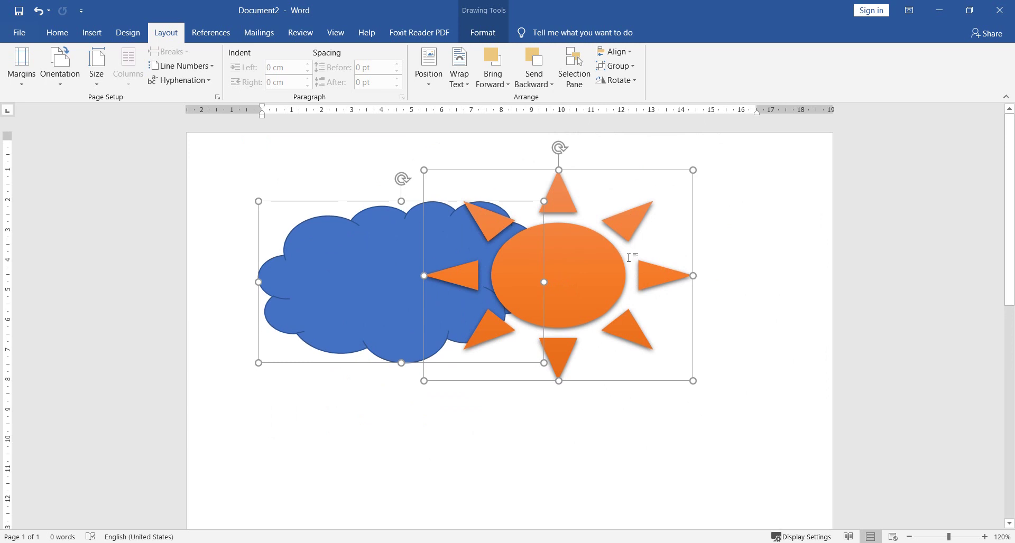
left_click(711, 248)
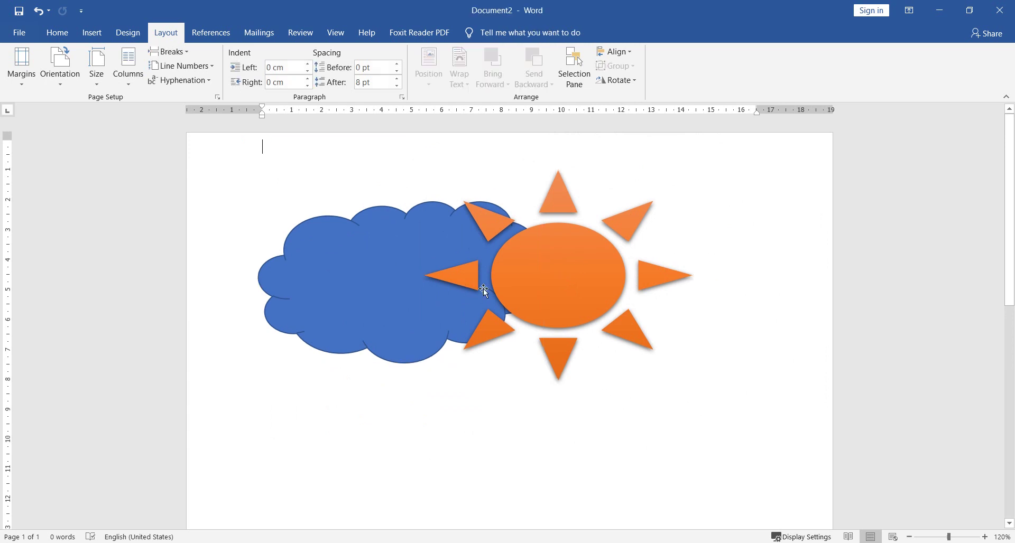
left_click_drag(533, 274, 495, 273)
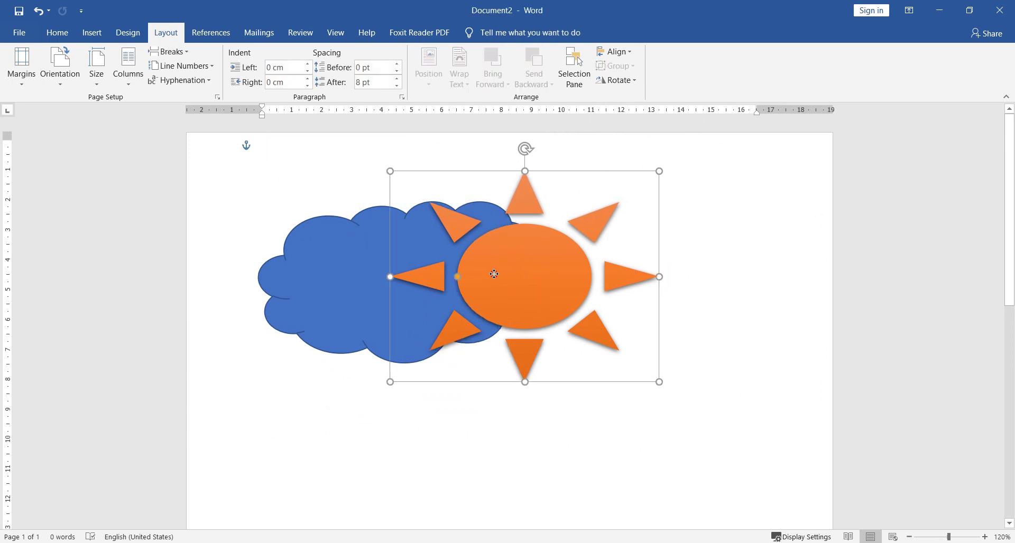
Test Bring Forward and Send Backward on the cloud, then select both shapes
left_click(351, 256)
left_click(497, 58)
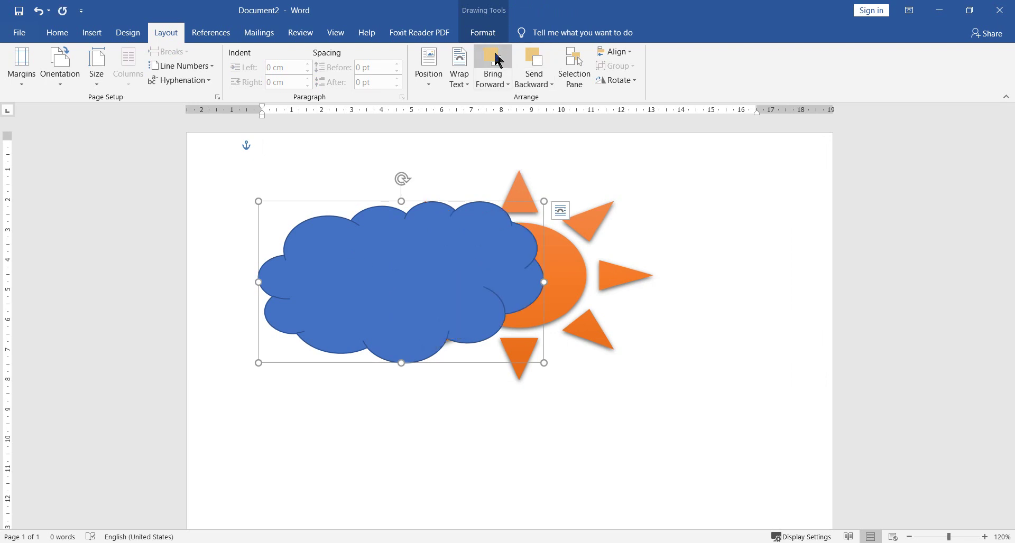
left_click(530, 62)
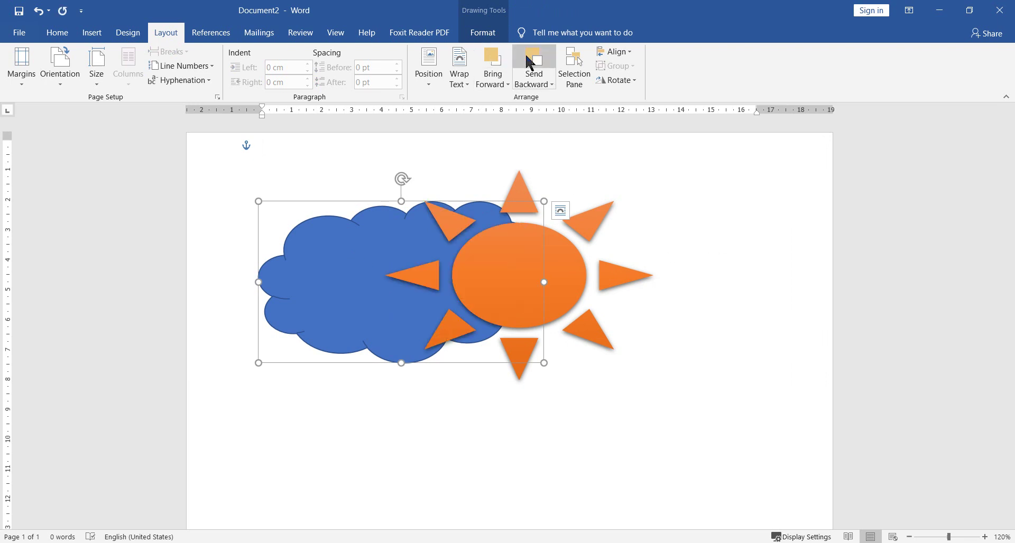
left_click(706, 261)
left_click(561, 267)
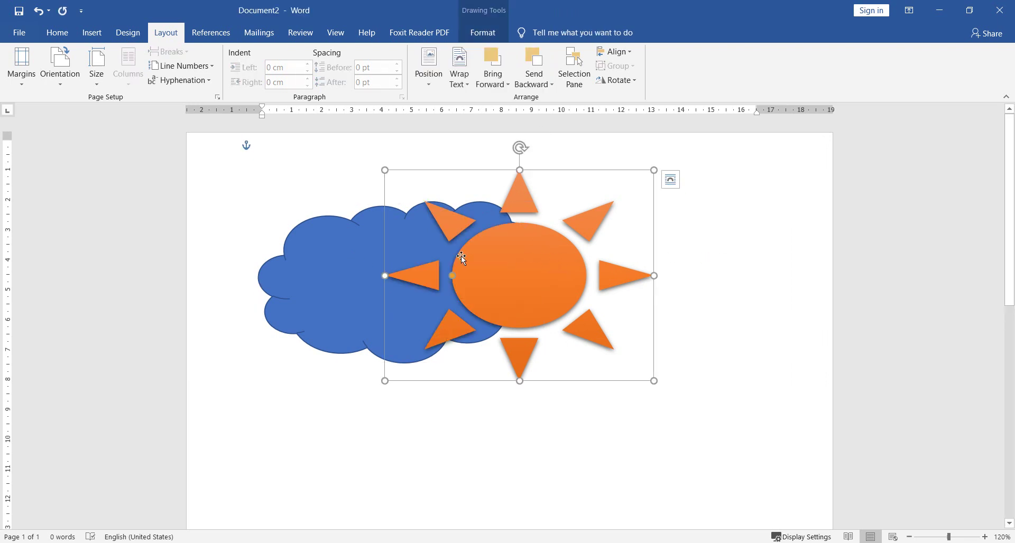
left_click(351, 294, "shift")
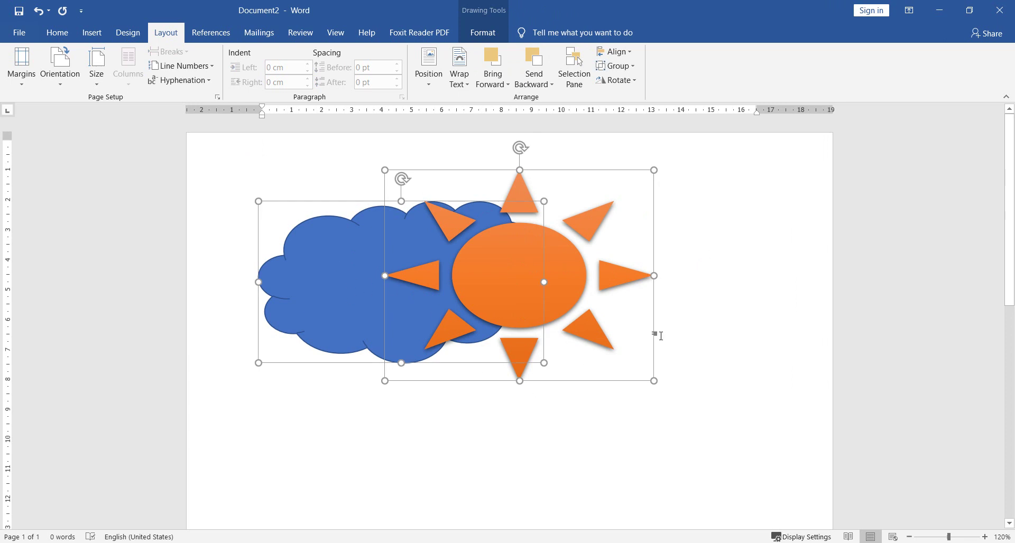
Group the sun and cloud with Layout > Group and drag the group into place
left_click(637, 67)
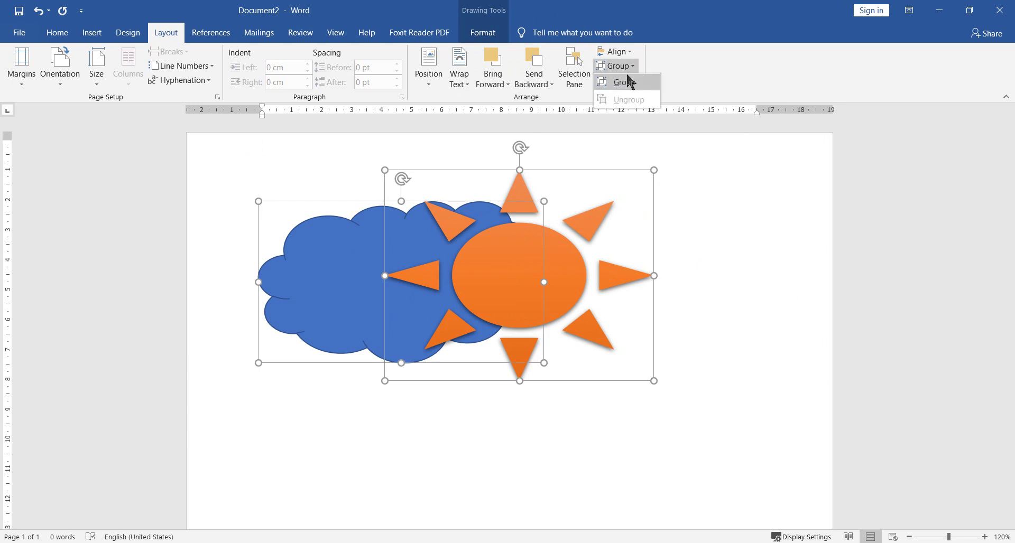
left_click(629, 80)
left_click_drag(487, 292, 532, 267)
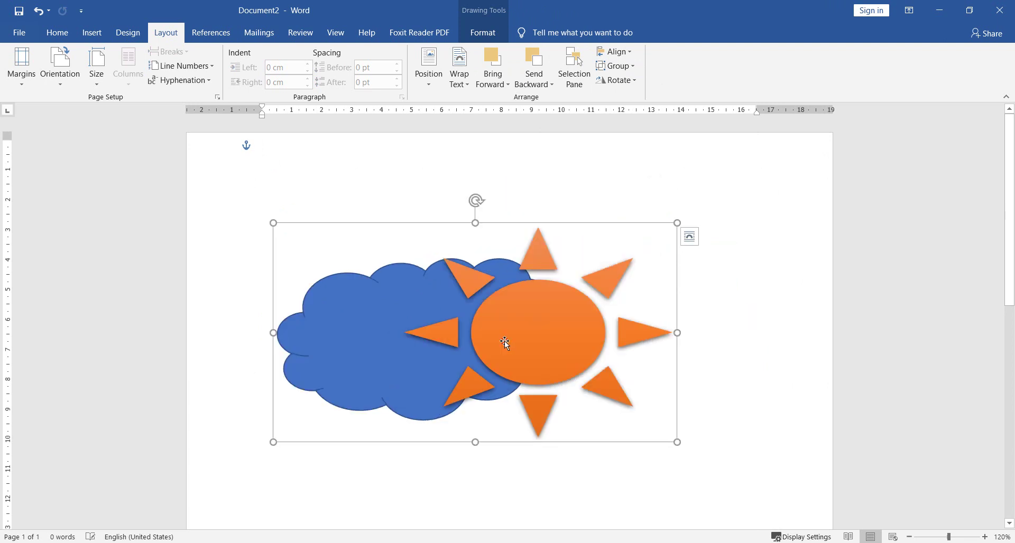
mouse_move(532, 267)
left_mouse_down()
mouse_move(625, 284)
mouse_move(582, 329)
mouse_move(561, 309)
left_mouse_up()
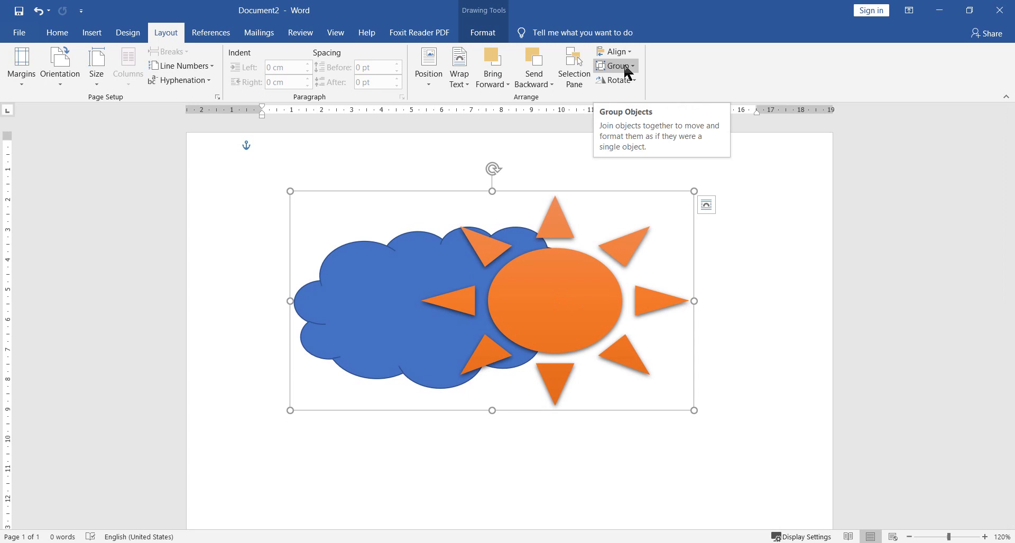
left_click_drag(560, 295, 520, 278)
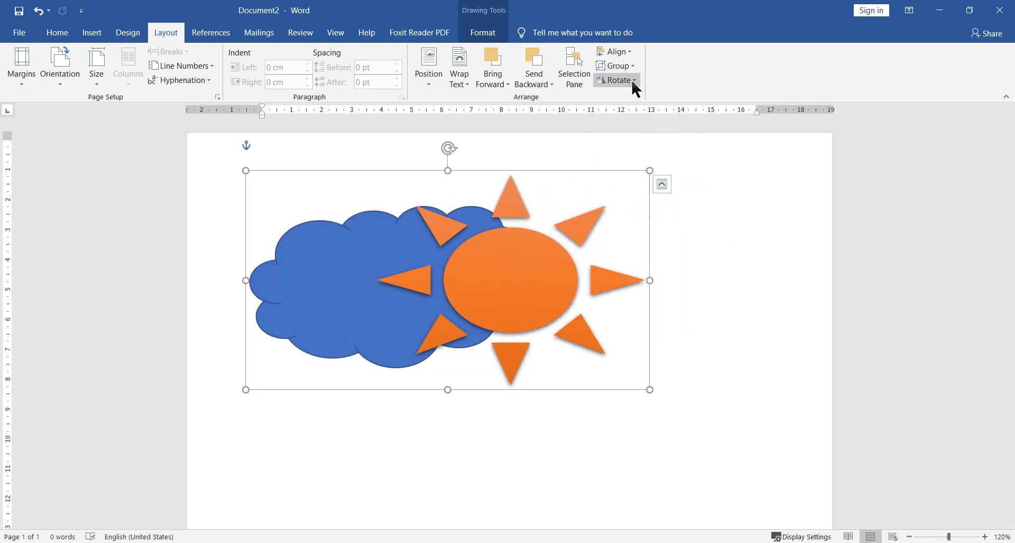
left_click(615, 80)
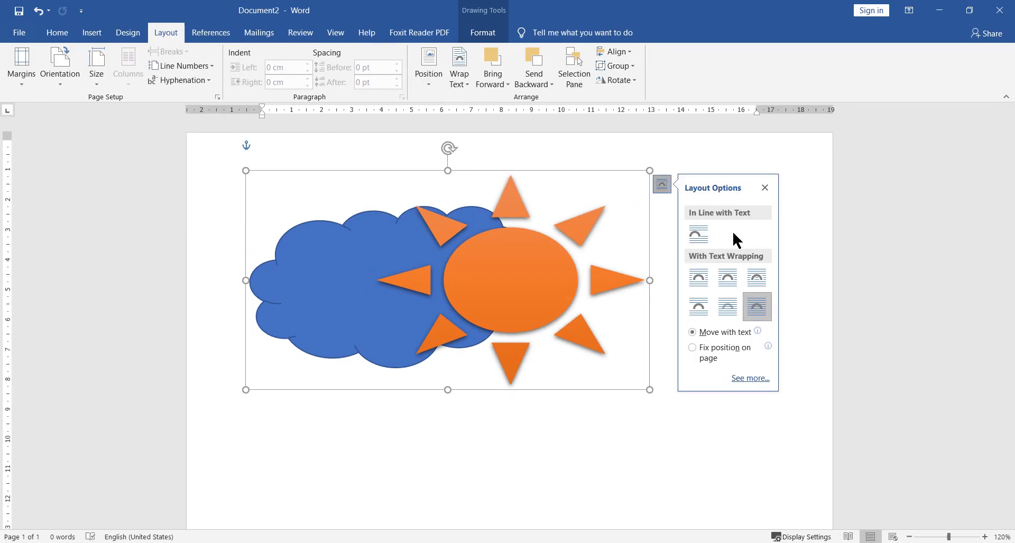
left_click(629, 451)
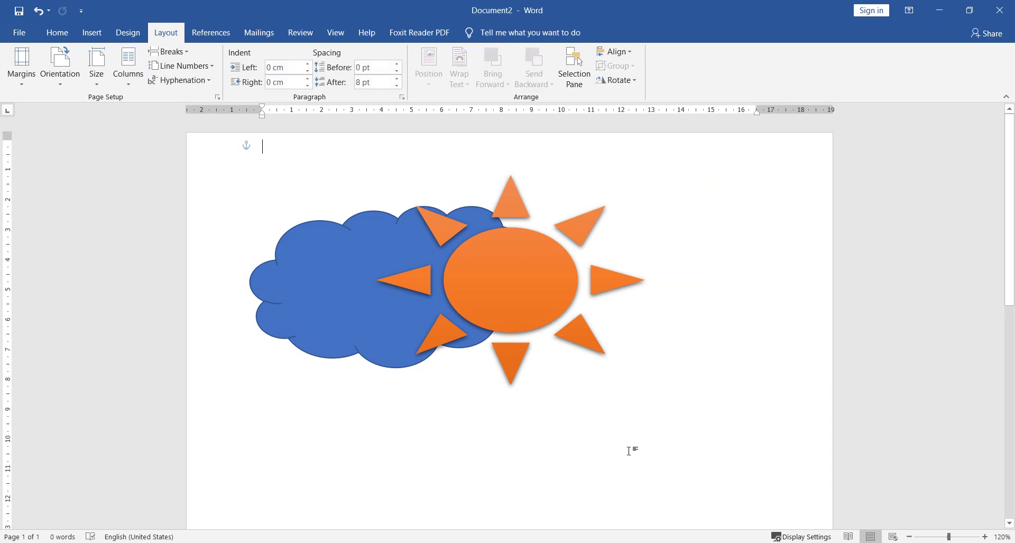